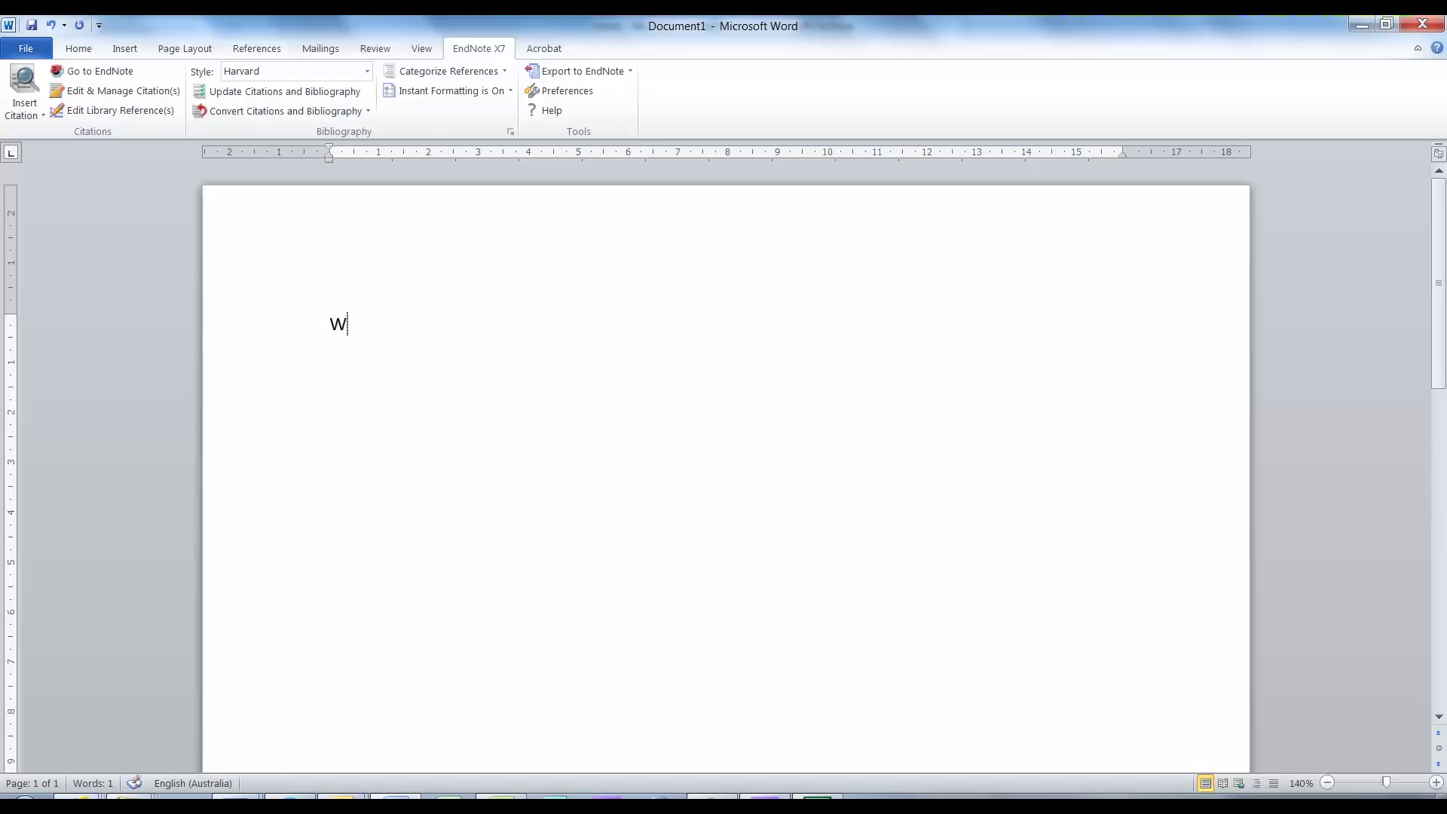
Step: Type the opening line 'Why would I ever want to use Endnote?'
{"action": "type", "text": "hy would I ever wa"}
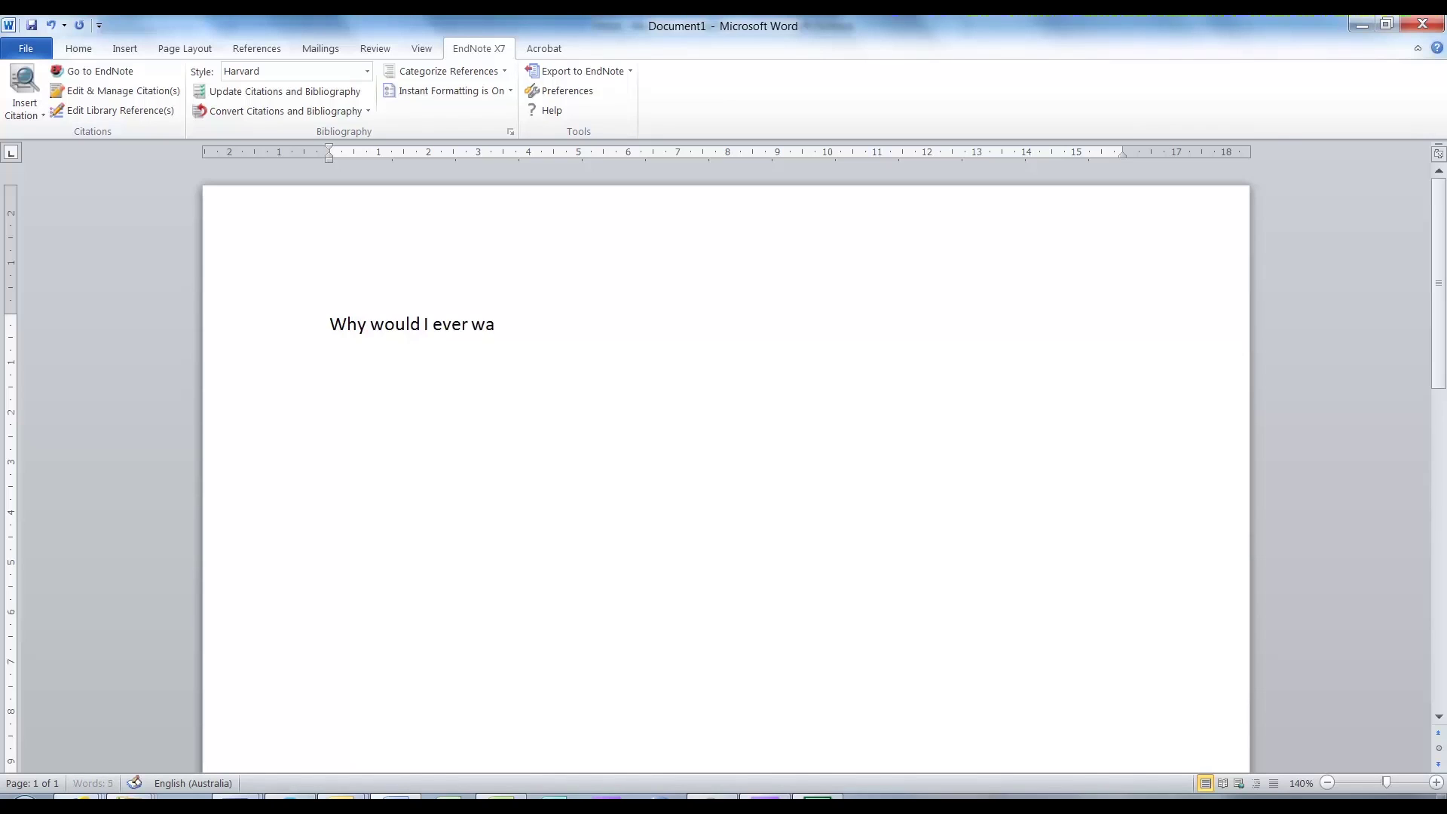
{"action": "type", "text": "nt to use Endnote?"}
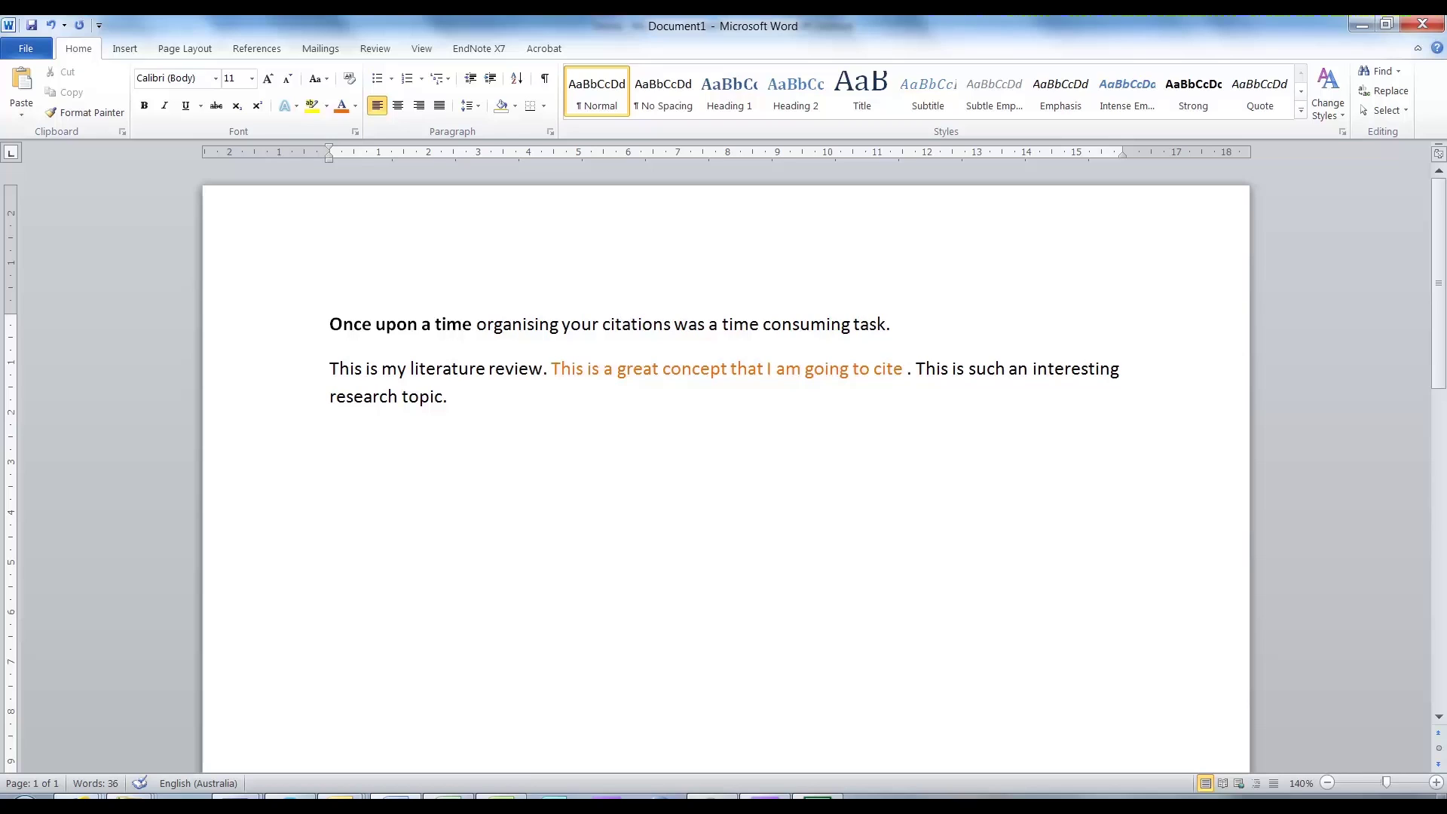
Step: Cite the orange sentence as [1] and add the reference line '[1] Name, Year, Journal etc etc'
{"action": "type", "text": "[1]"}
{"action": "left_click", "coordinate": [332, 484]}
{"action": "type", "text": "[1]"}
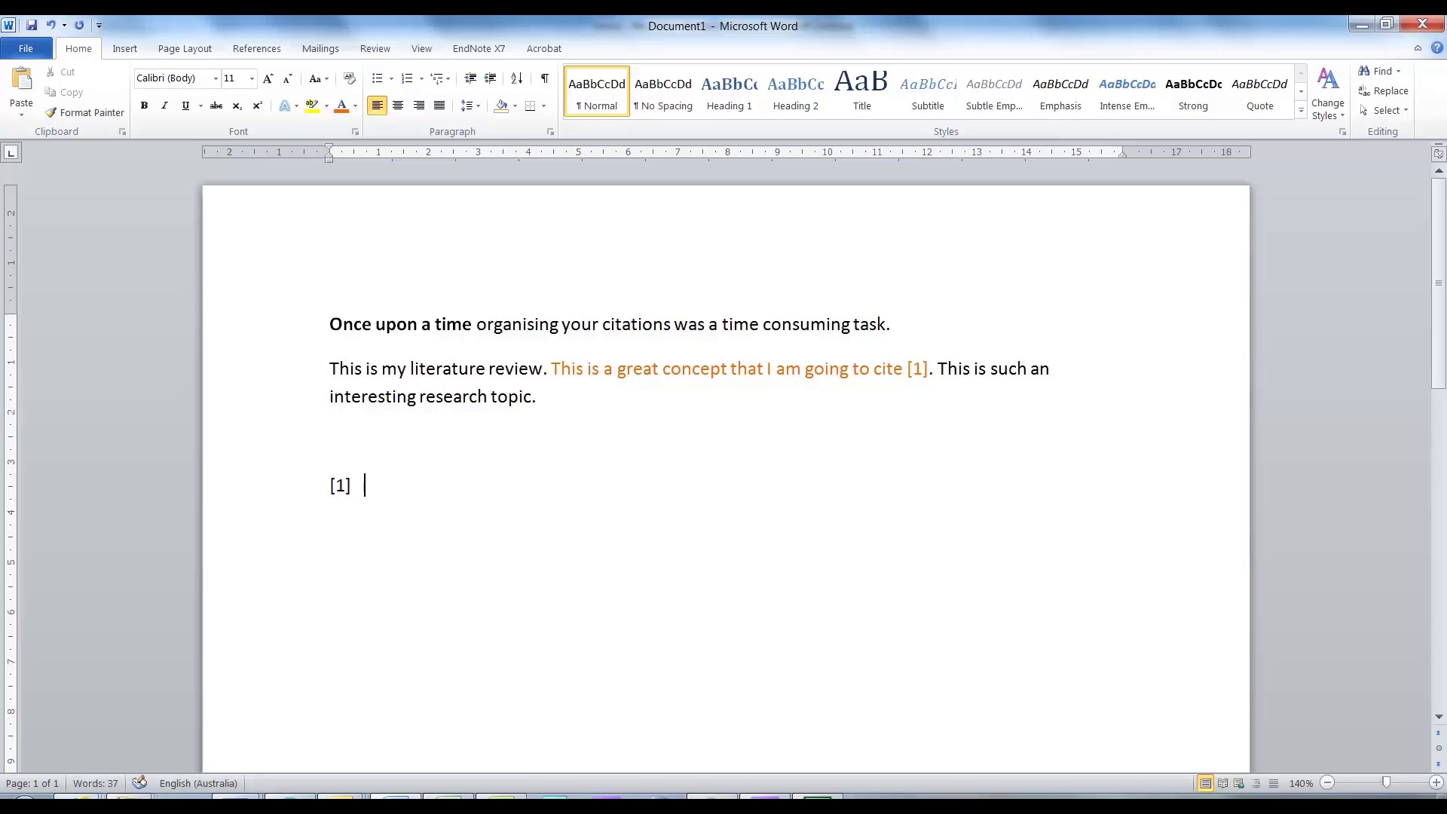
{"action": "type", "text": "   Name, Year, Journal etc"}
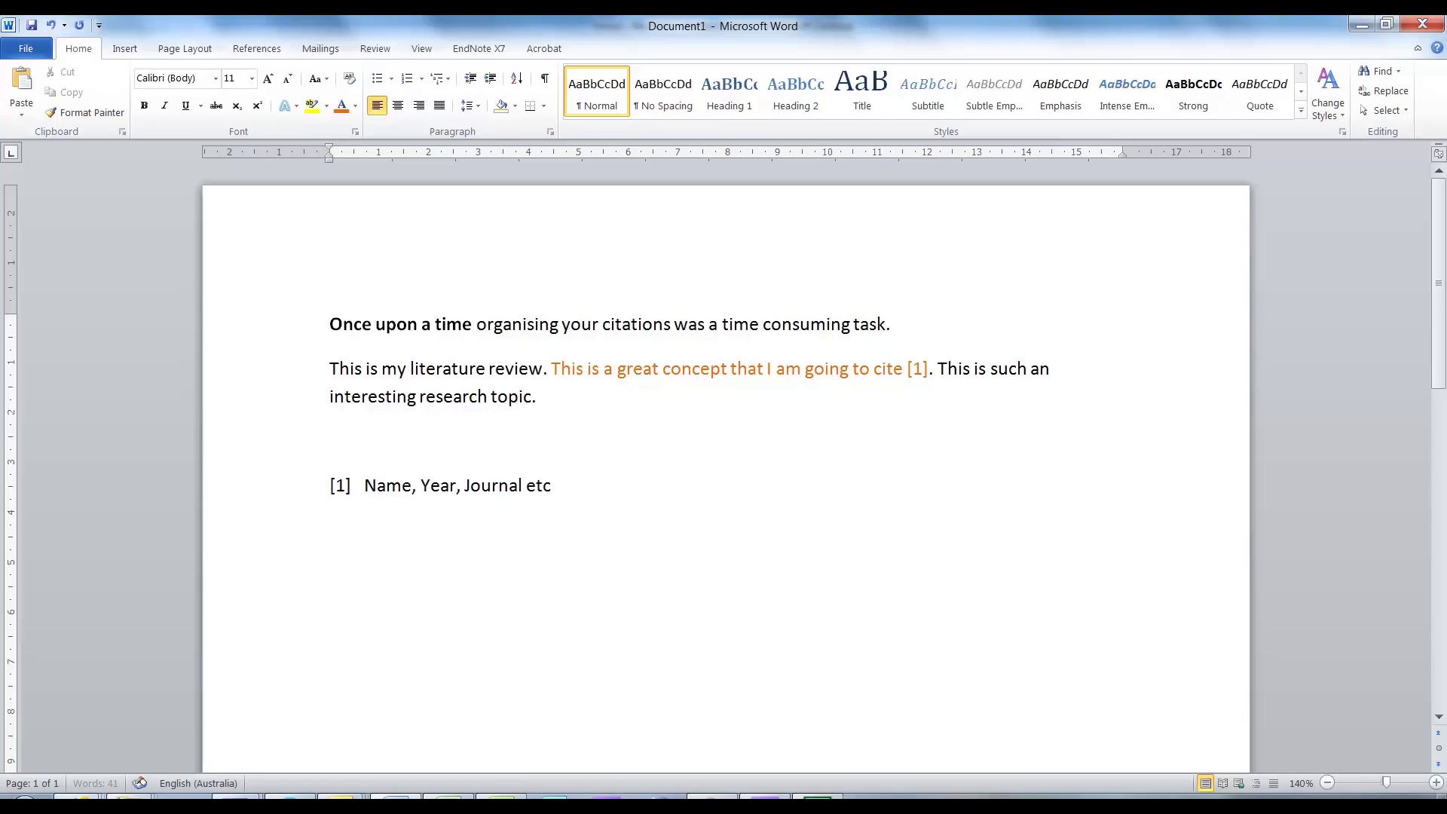
{"action": "type", "text": " etc"}
Step: Paste a second cited sentence marked [1] before the orange sentence, renumbering the orange citation to [2]
{"action": "left_click", "coordinate": [554, 370]}
{"action": "type", "text": "This is a great concept that I am going to cite. Now I am going to write some more great and wonderful things."}
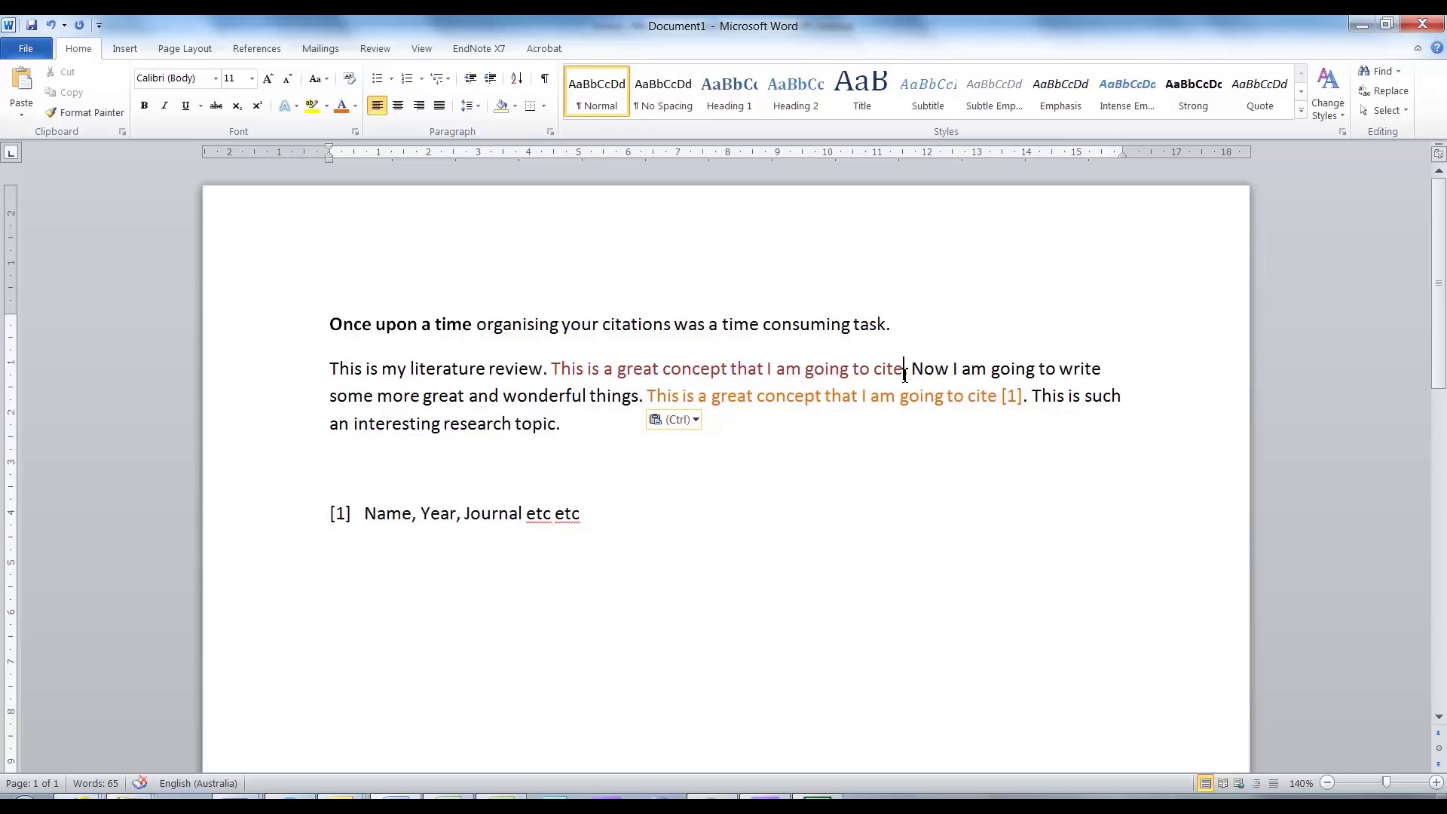
{"action": "type", "text": "[1]"}
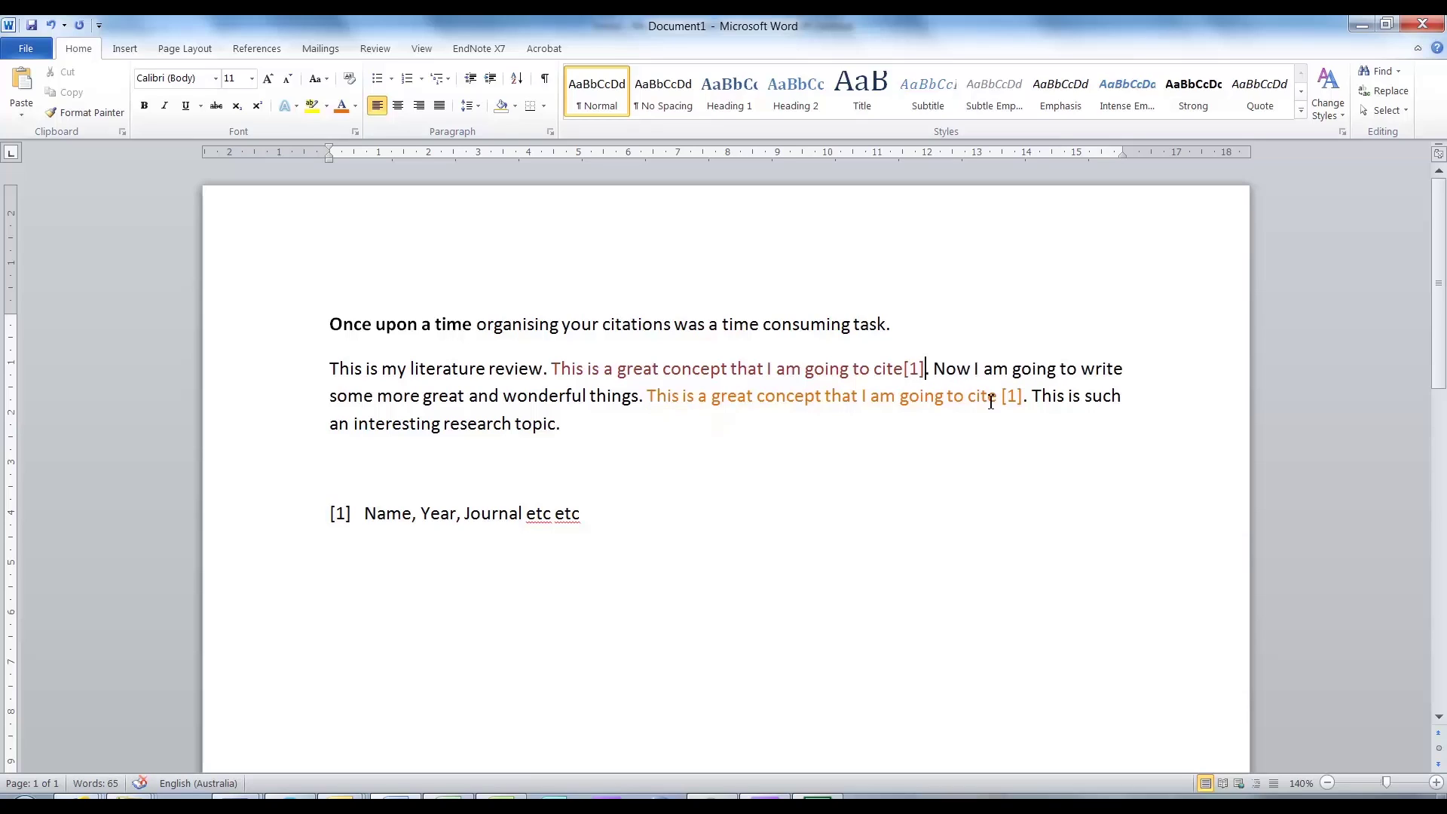
{"action": "left_click", "coordinate": [1015, 400]}
{"action": "key", "text": "BackSpace"}
{"action": "type", "text": "2"}
{"action": "left_click", "coordinate": [906, 368]}
Step: Renumber the old reference line to [2] and add a new '[1] Name, Year, Journal etc etc' above it
{"action": "left_click", "coordinate": [347, 513]}
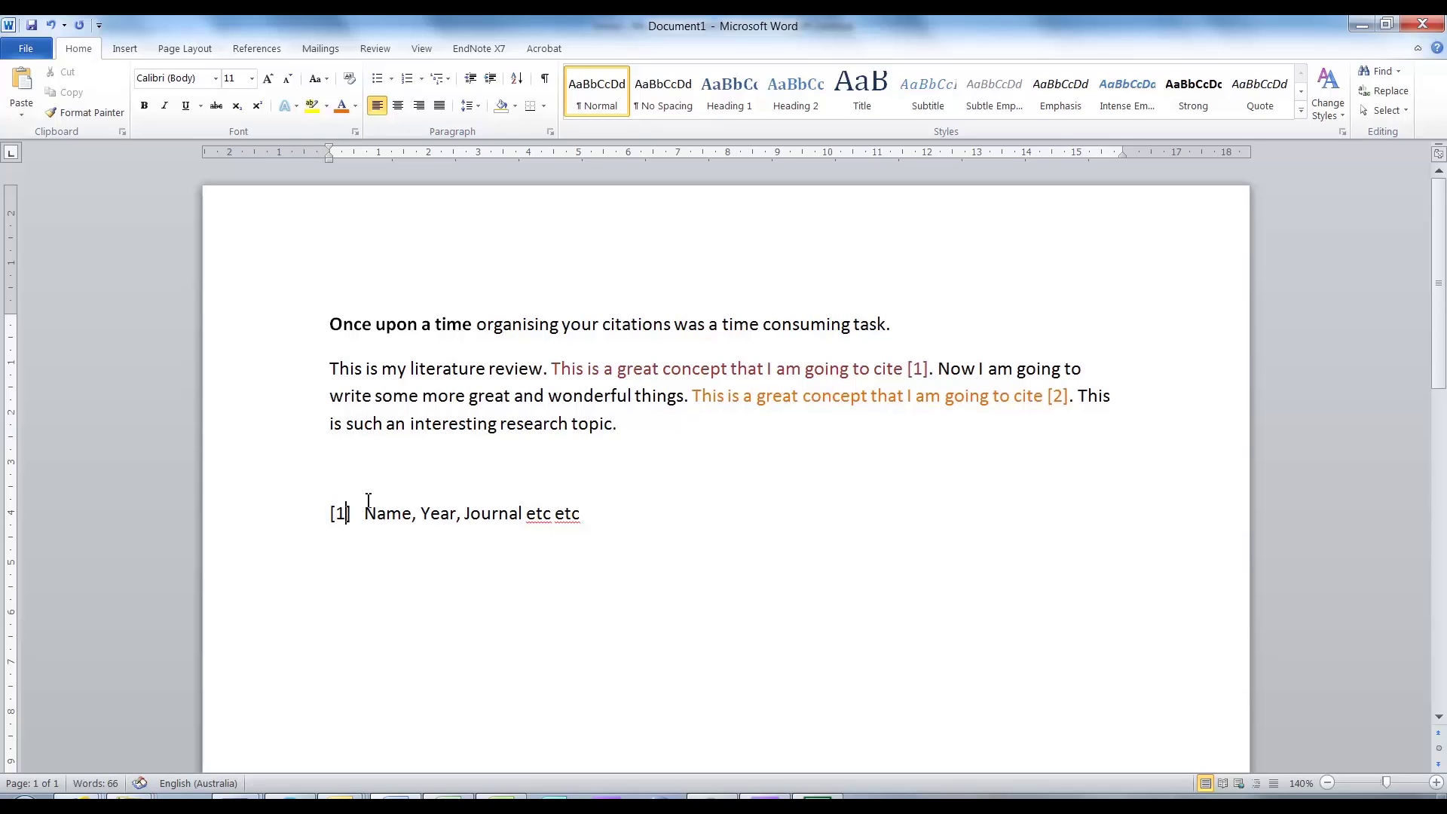
{"action": "key", "text": "BackSpace"}
{"action": "type", "text": "2"}
{"action": "key", "text": "Return"}
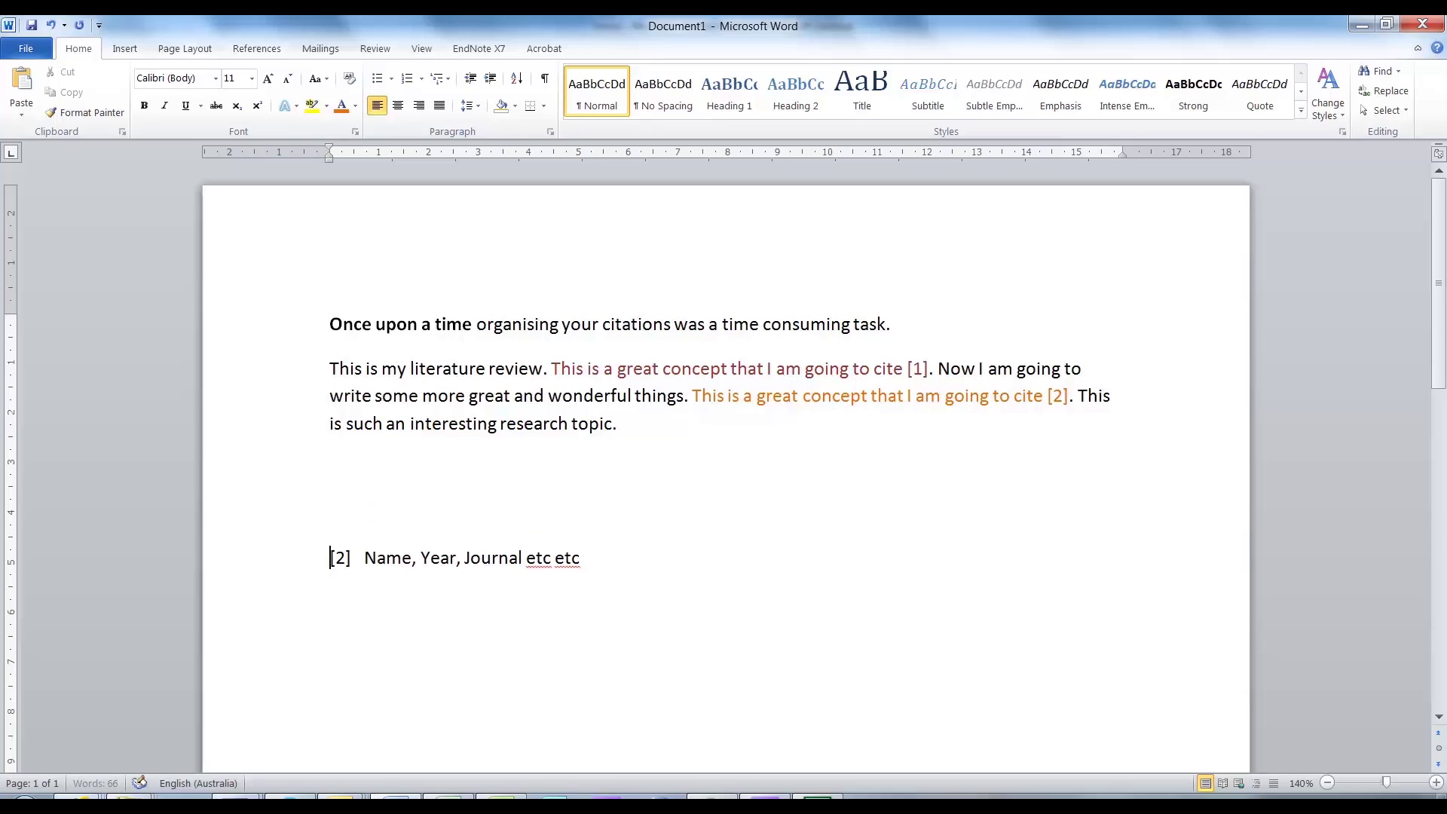
{"action": "type", "text": "[1] Name, Year, Journal"}
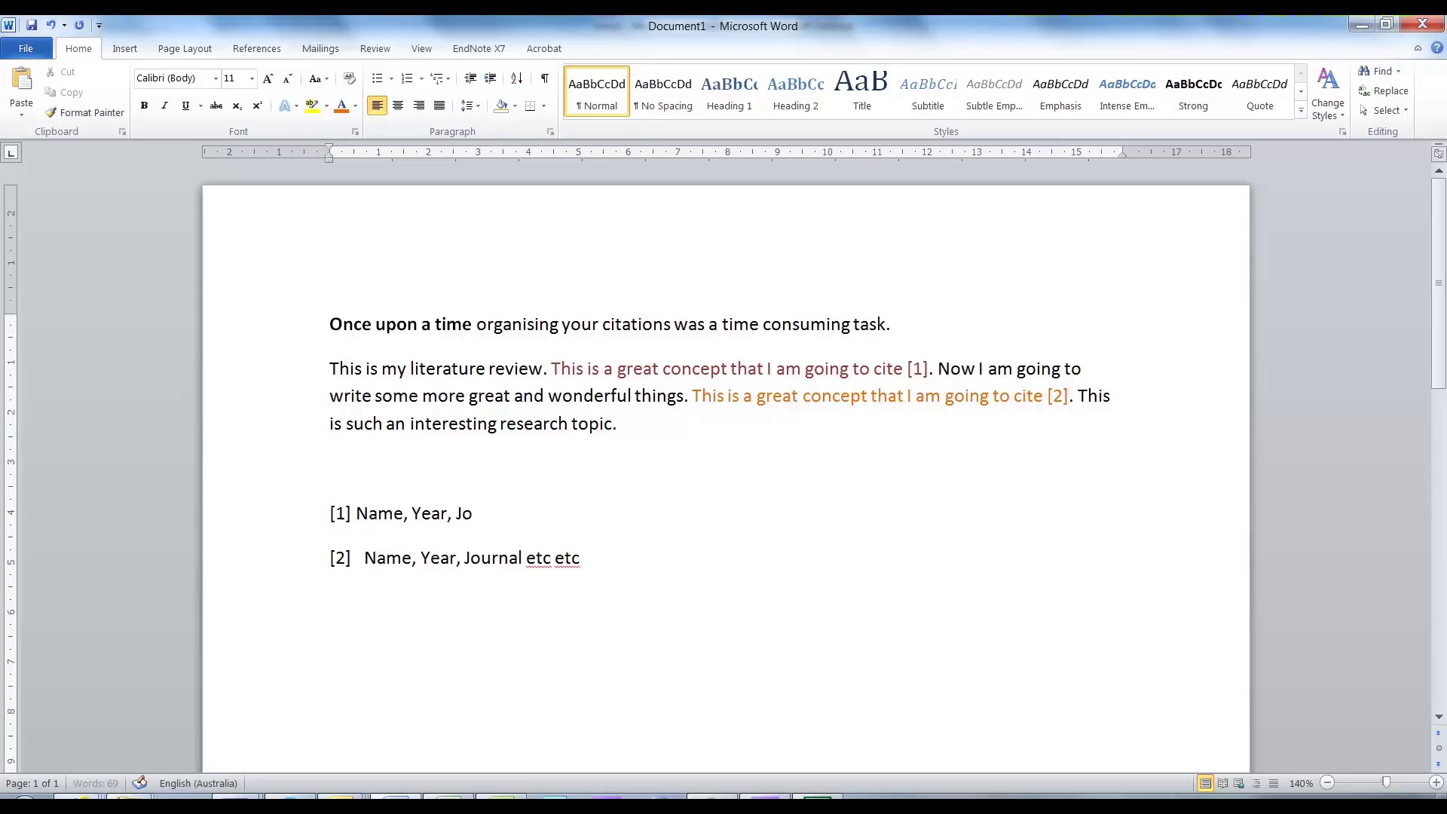
{"action": "type", "text": " e"}
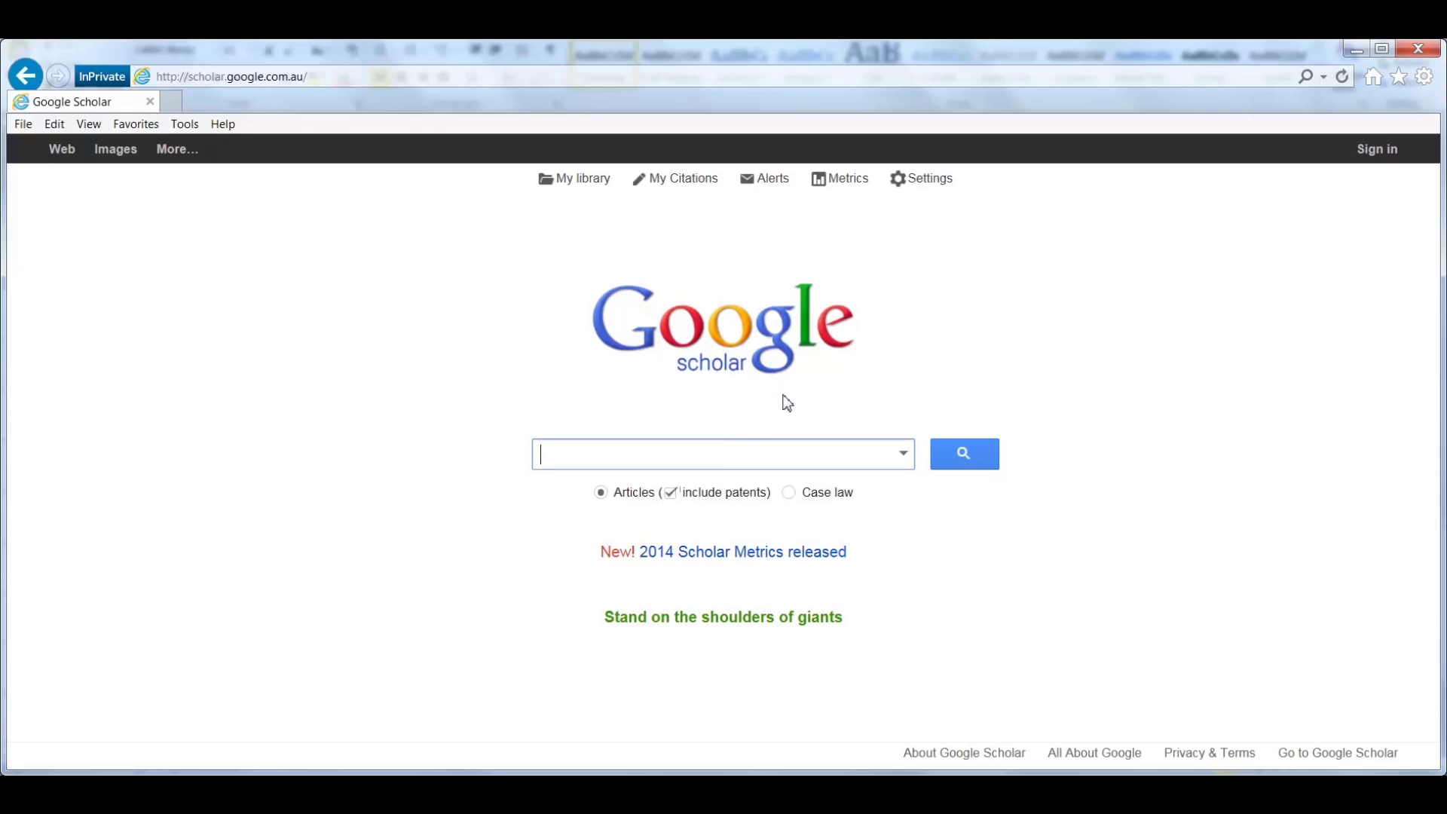
Step: Search Google Scholar for 'engineering final year project' and import the first result's citation into EndNote
{"action": "type", "text": "engineering final year project"}
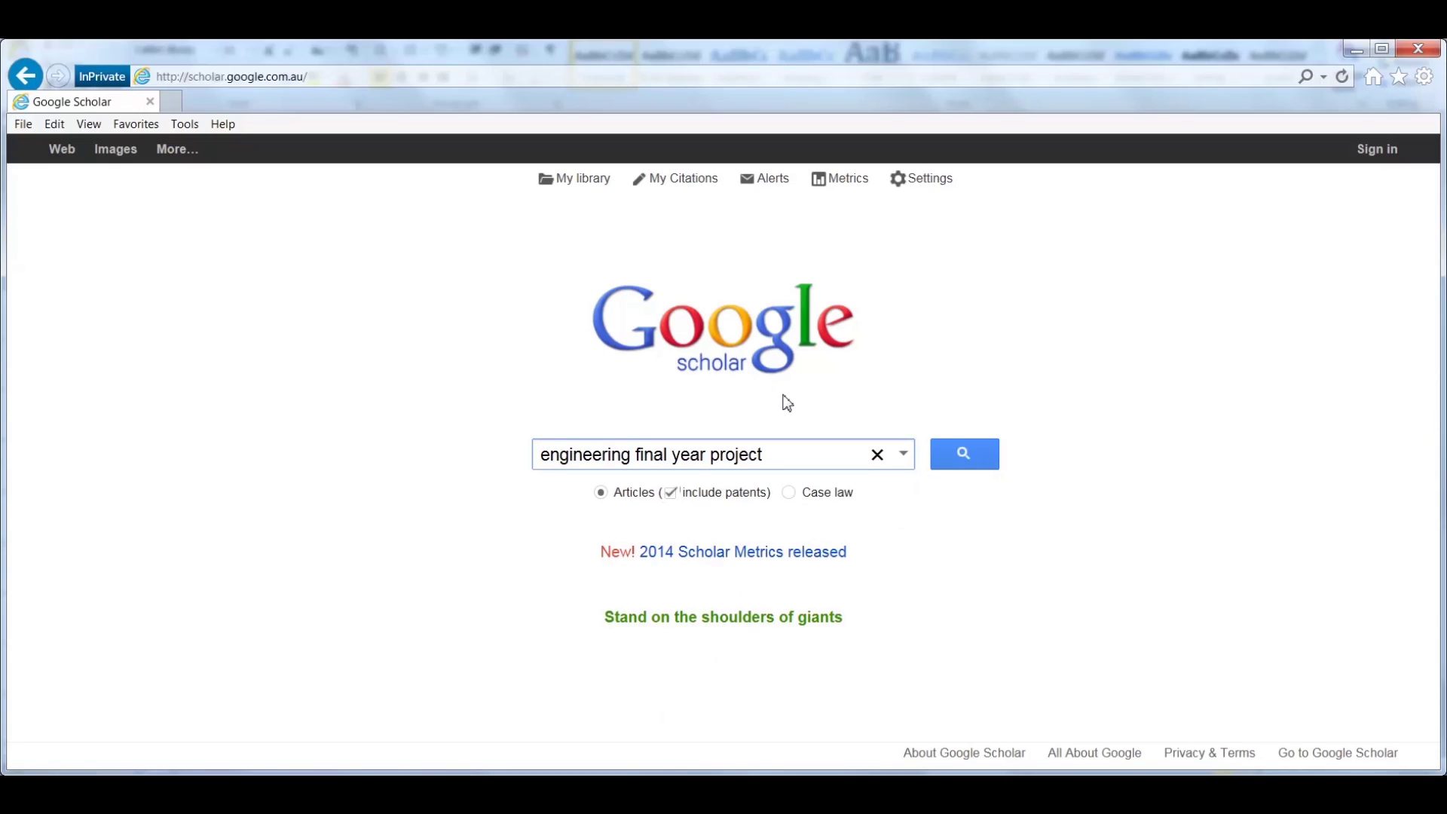
{"action": "left_click", "coordinate": [965, 454]}
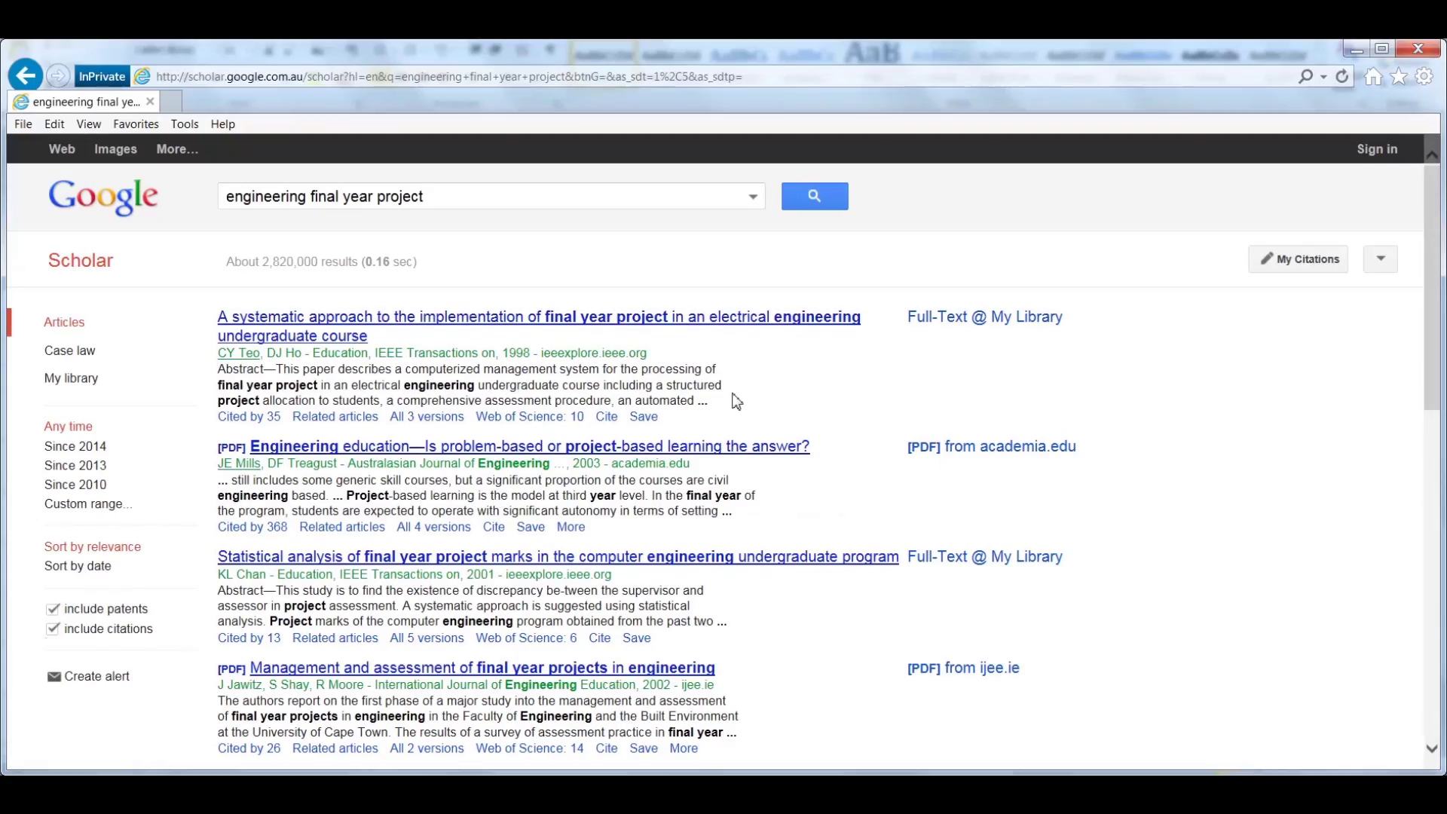
{"action": "left_click", "coordinate": [605, 417]}
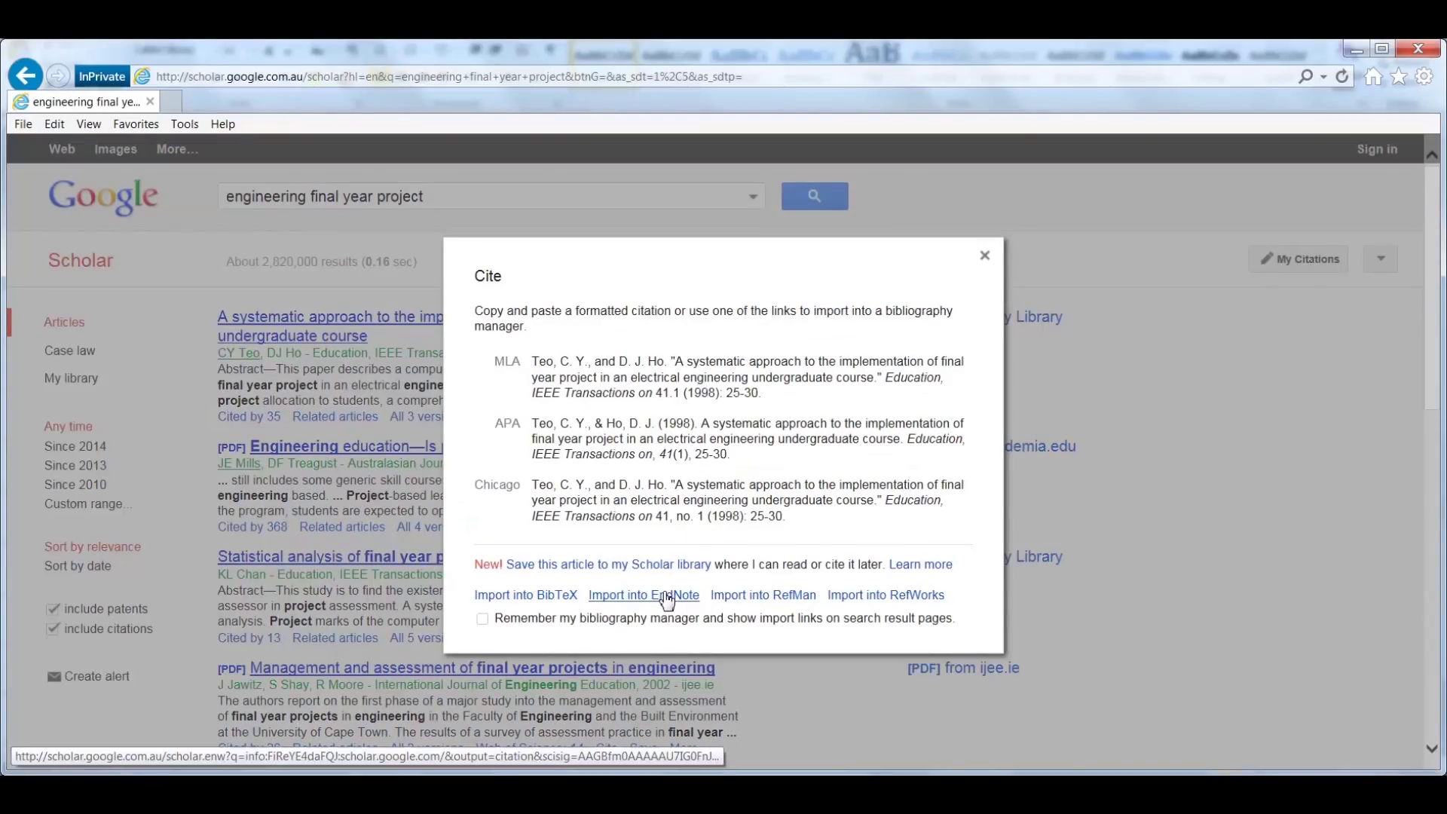
{"action": "left_click", "coordinate": [626, 603]}
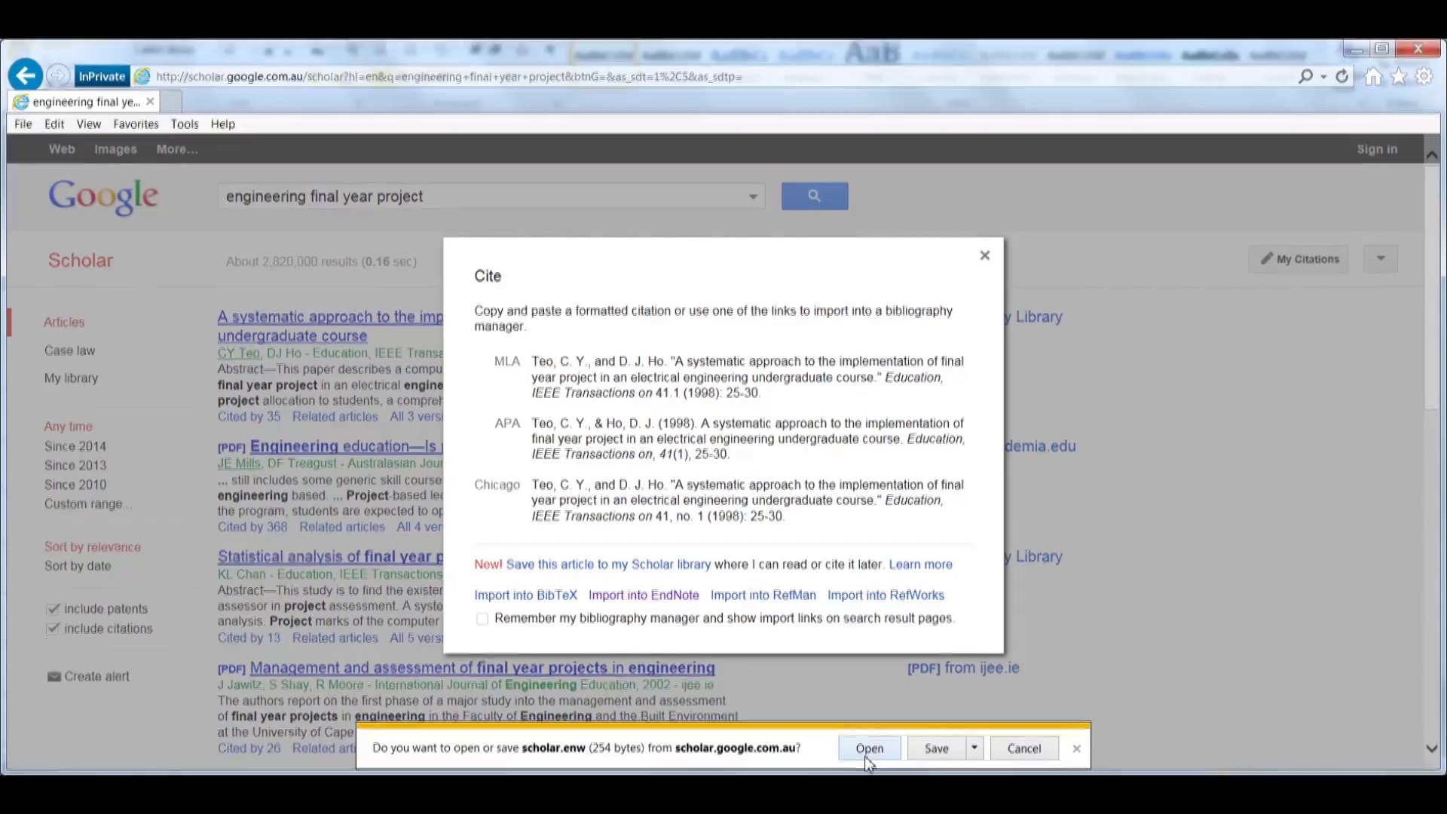
{"action": "left_click", "coordinate": [865, 757]}
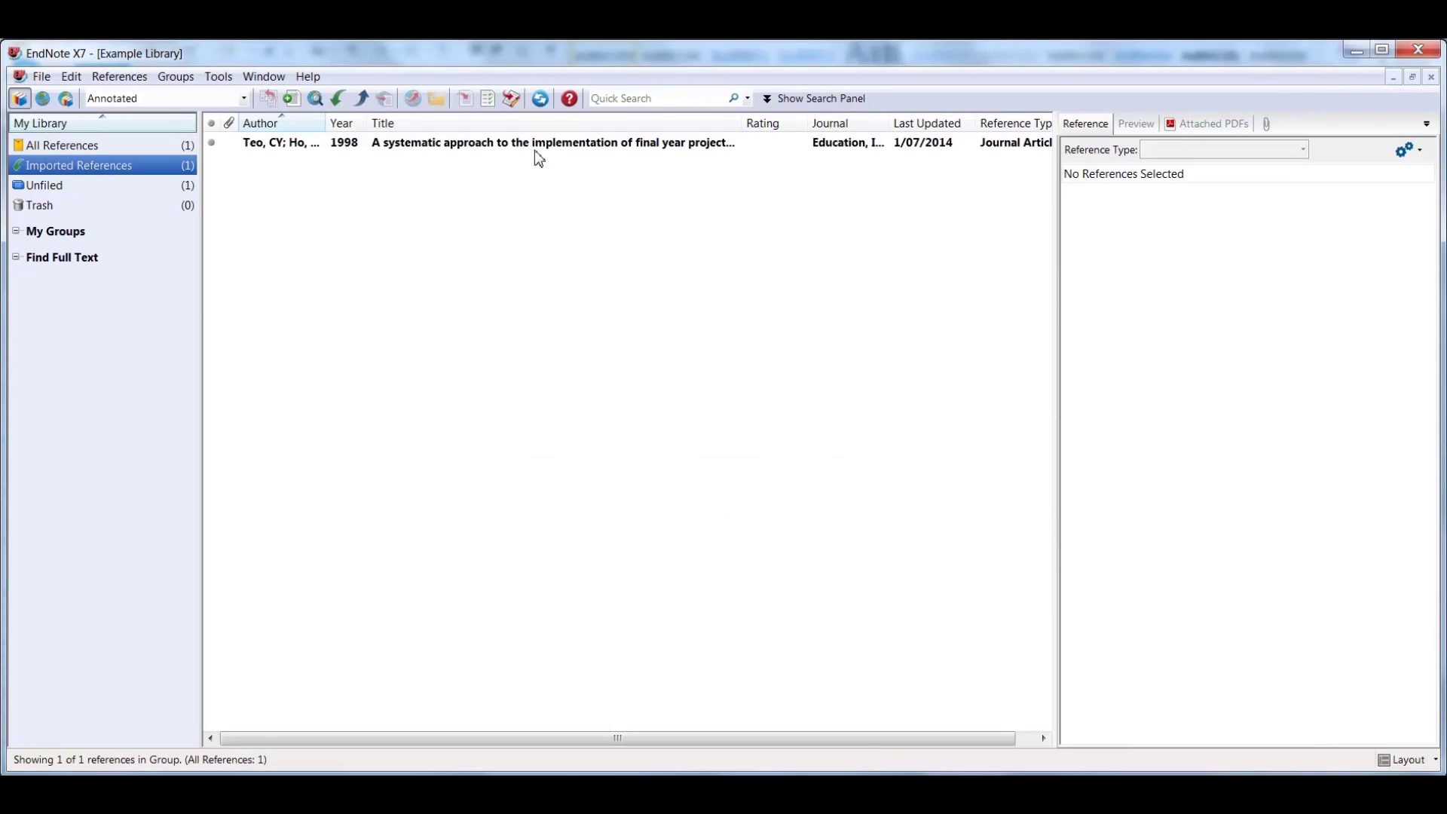
Step: Select the imported Teo 1998 reference to view its details
{"action": "left_click", "coordinate": [534, 147]}
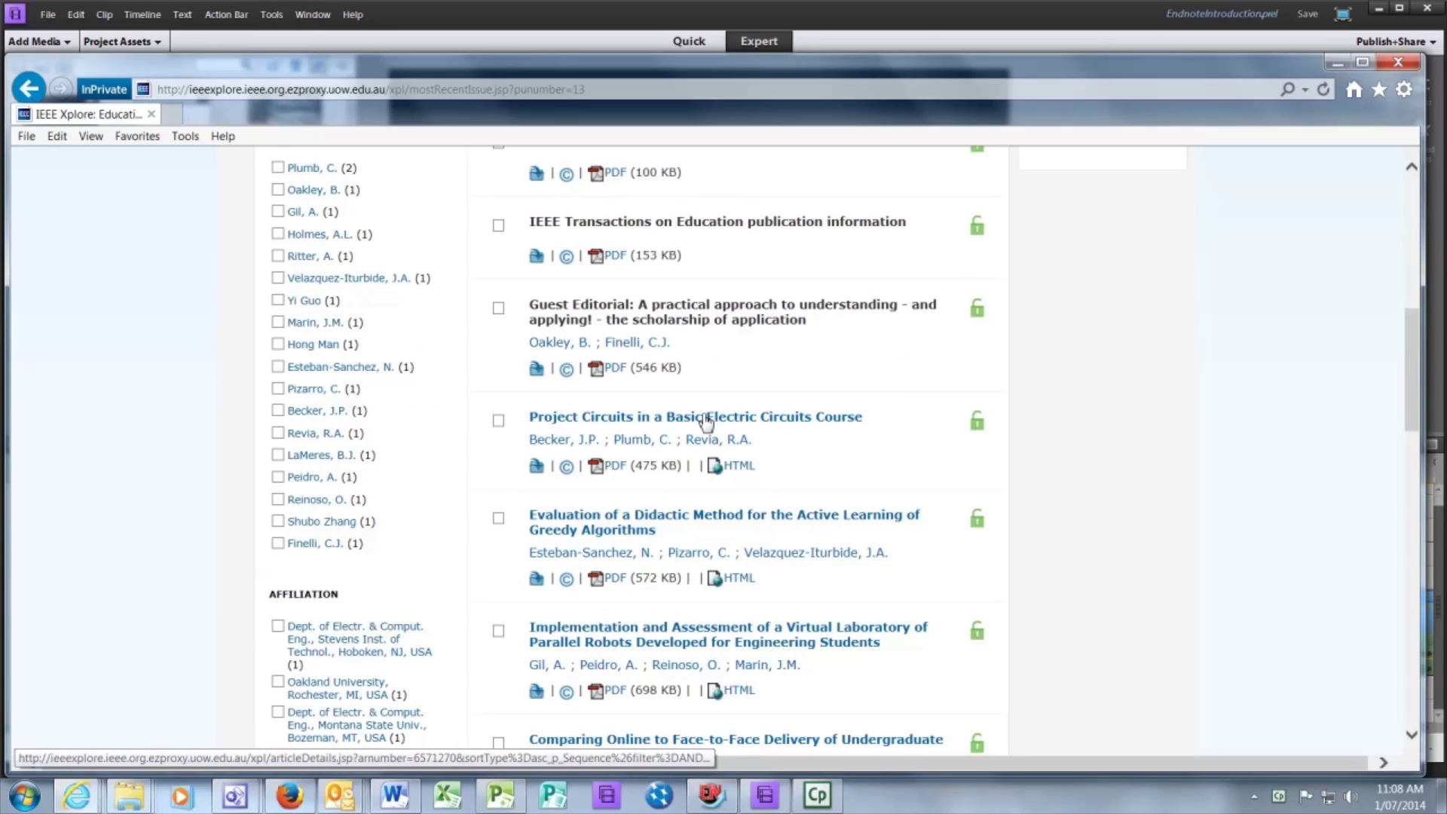
Step: Download the 'Project Circuits in a Basic Electric Circuits Course' citation in EndNote, ProCite, RefMan format
{"action": "left_click", "coordinate": [707, 421]}
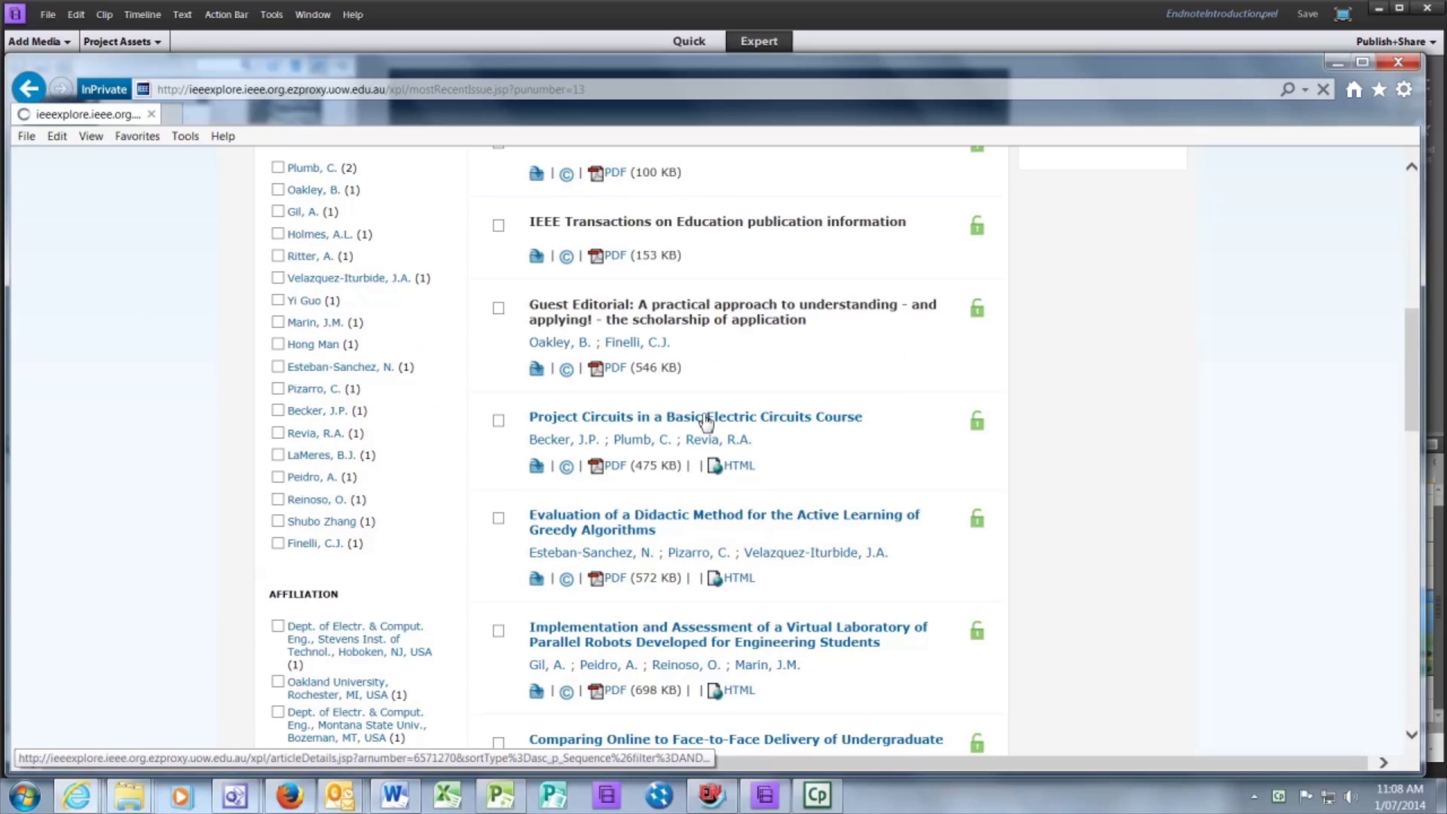
{"action": "scroll", "coordinate": [1254, 519], "scroll_direction": "down", "scroll_amount": 4}
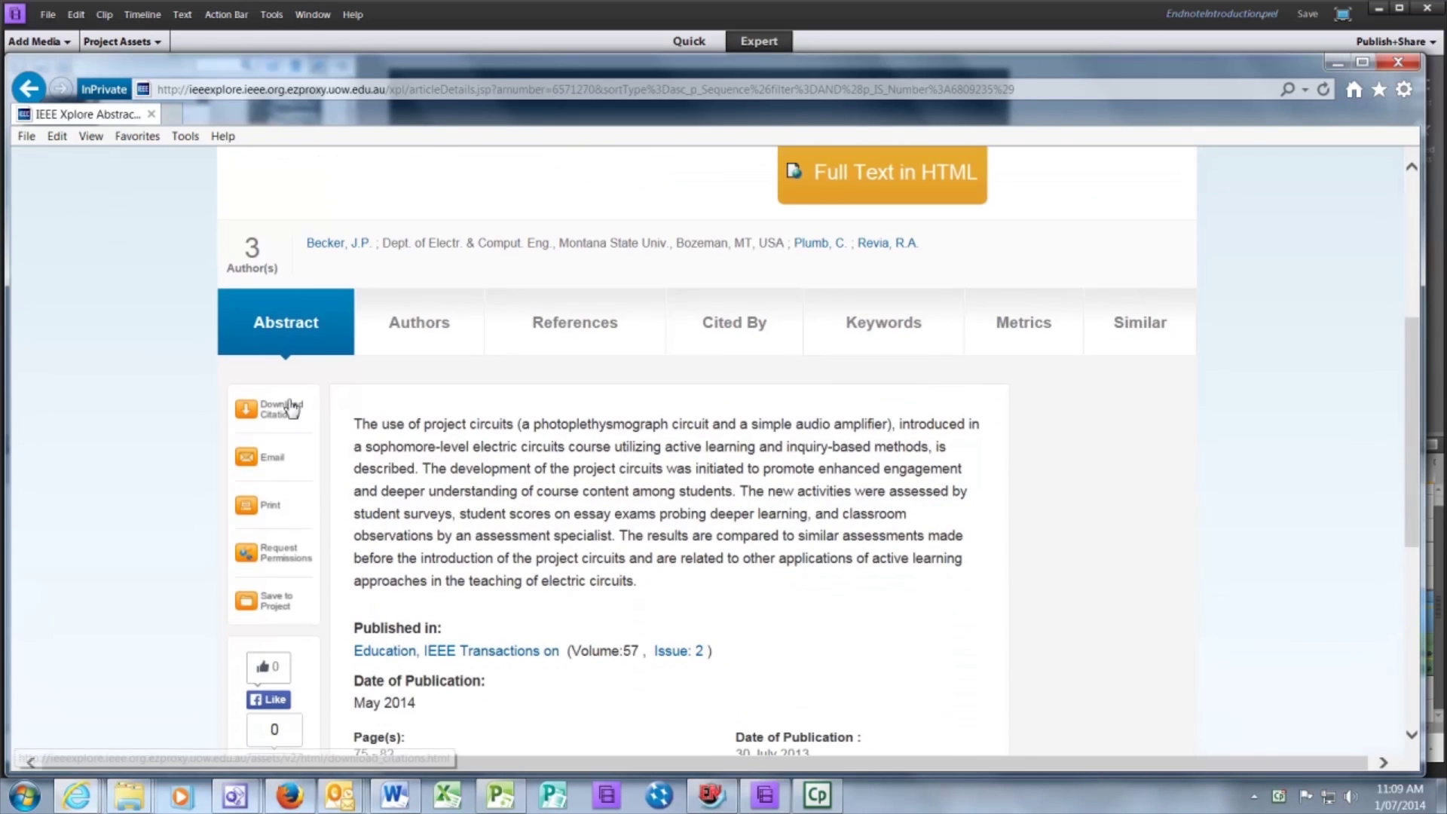
{"action": "left_click", "coordinate": [297, 411]}
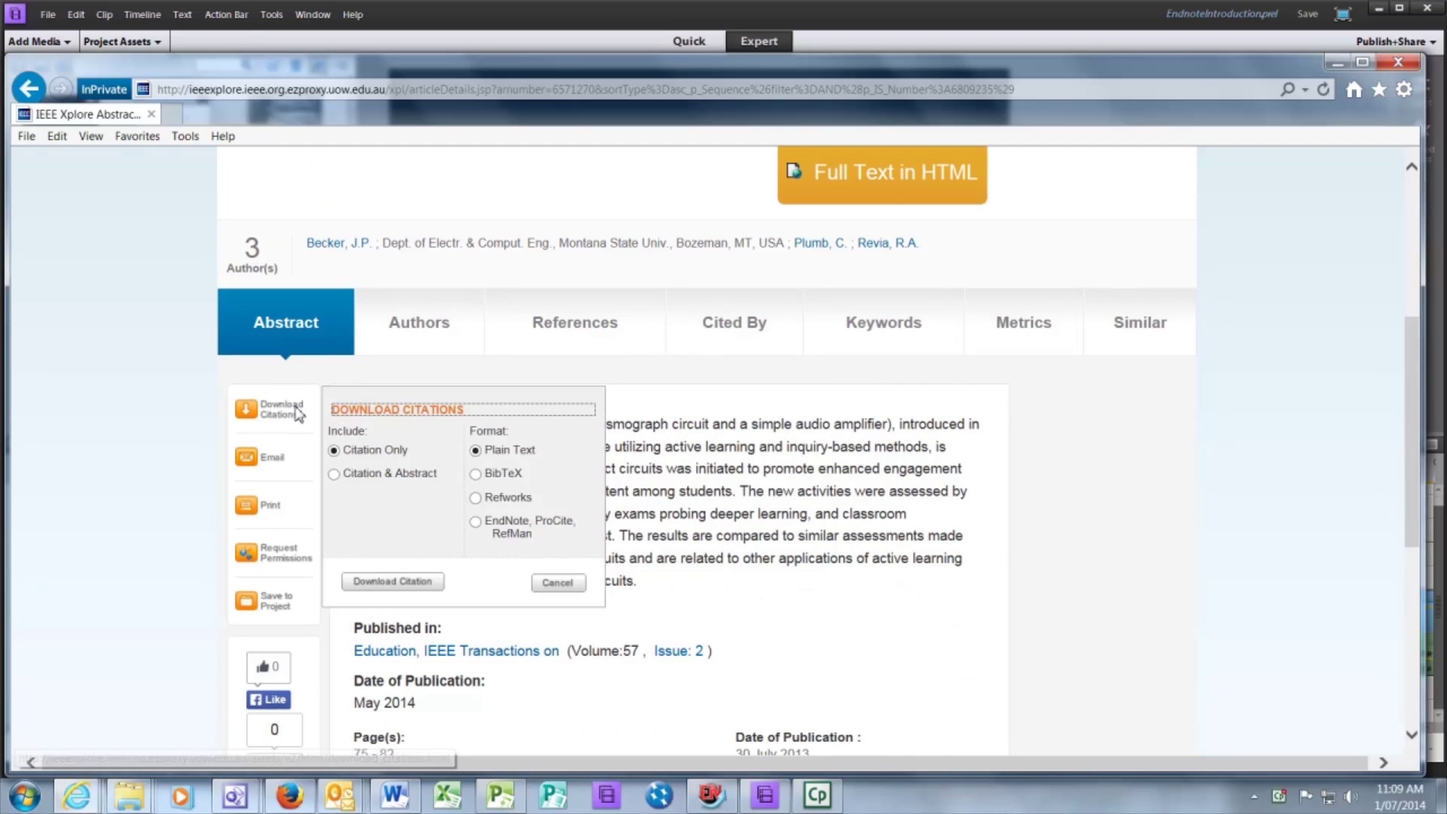
{"action": "left_click", "coordinate": [476, 523]}
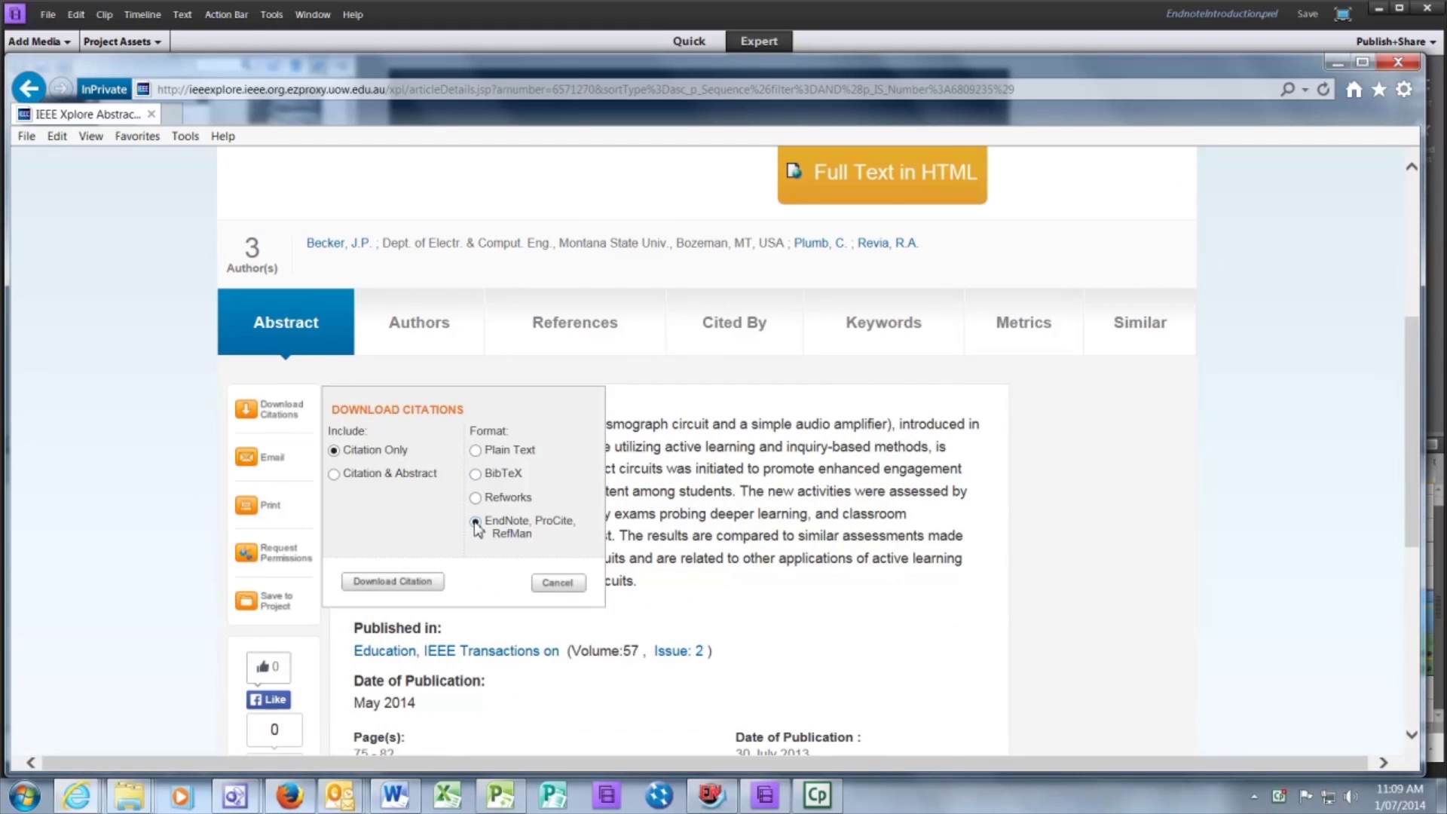
{"action": "left_click", "coordinate": [392, 582]}
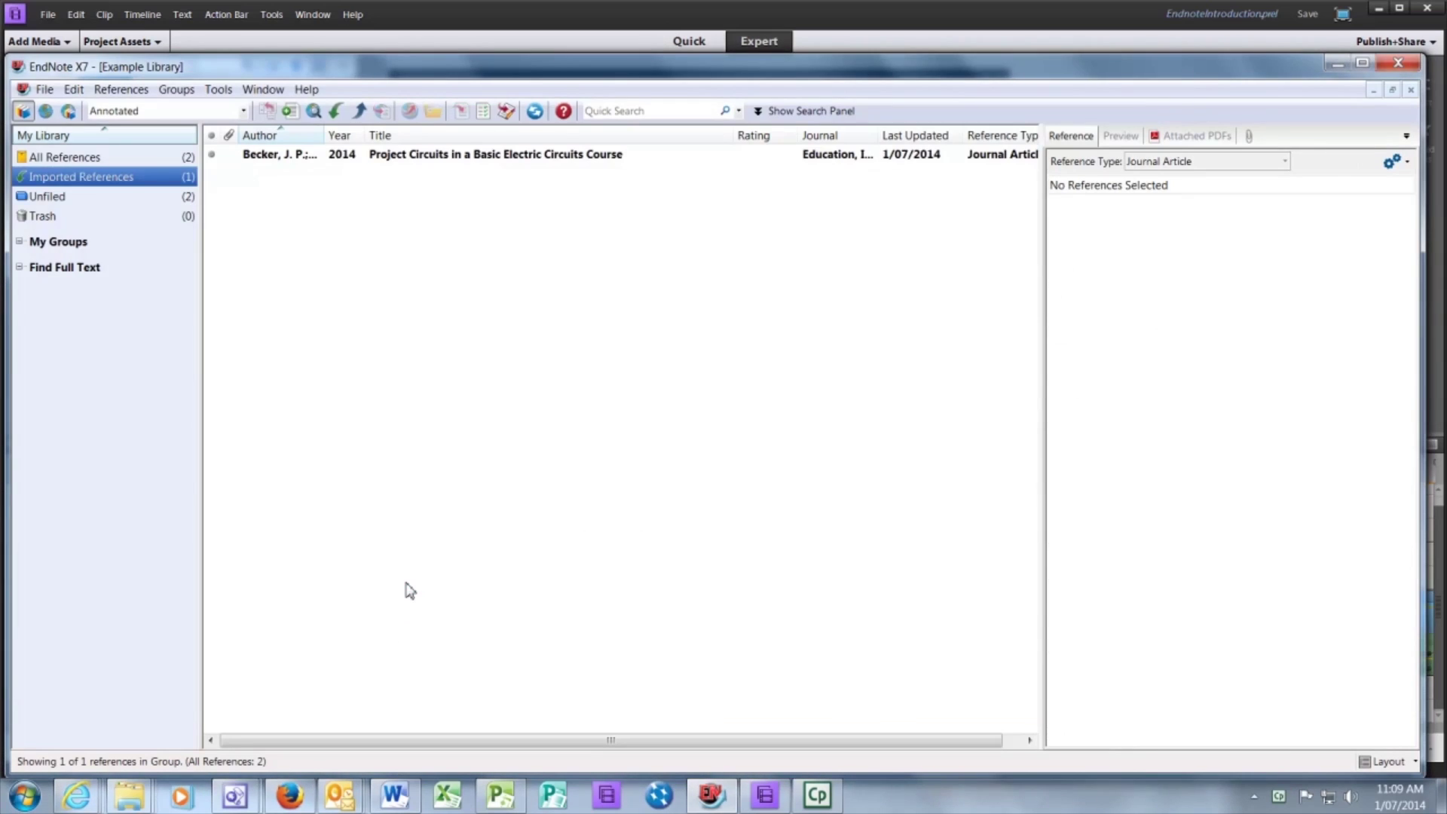
Step: Select the newly imported Becker 2014 reference to view its details
{"action": "left_click", "coordinate": [688, 156]}
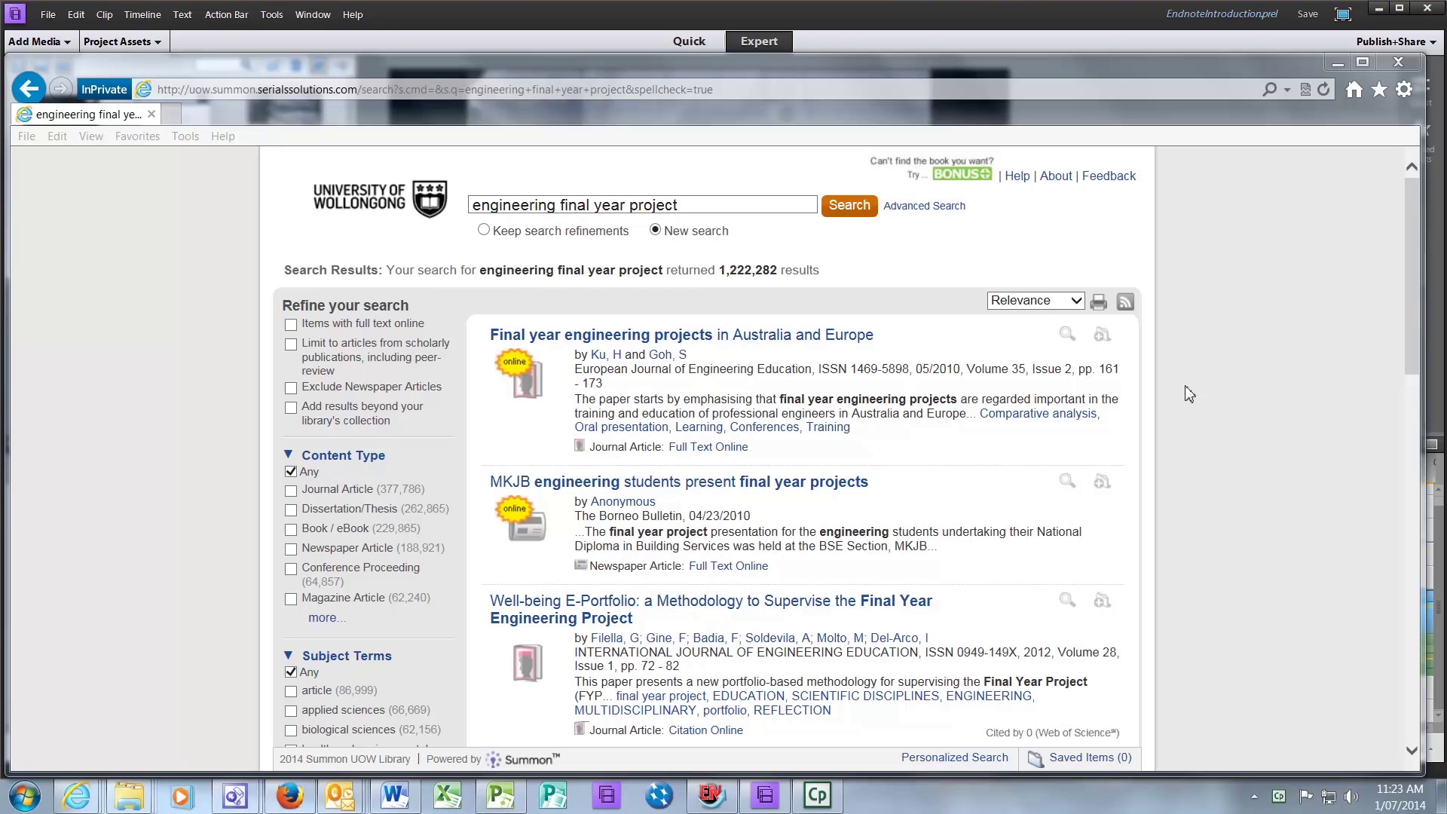
Step: Save three Summon results, including the MKJB and Well-being E-Portfolio items, and export them to EndNote
{"action": "left_click", "coordinate": [1102, 335]}
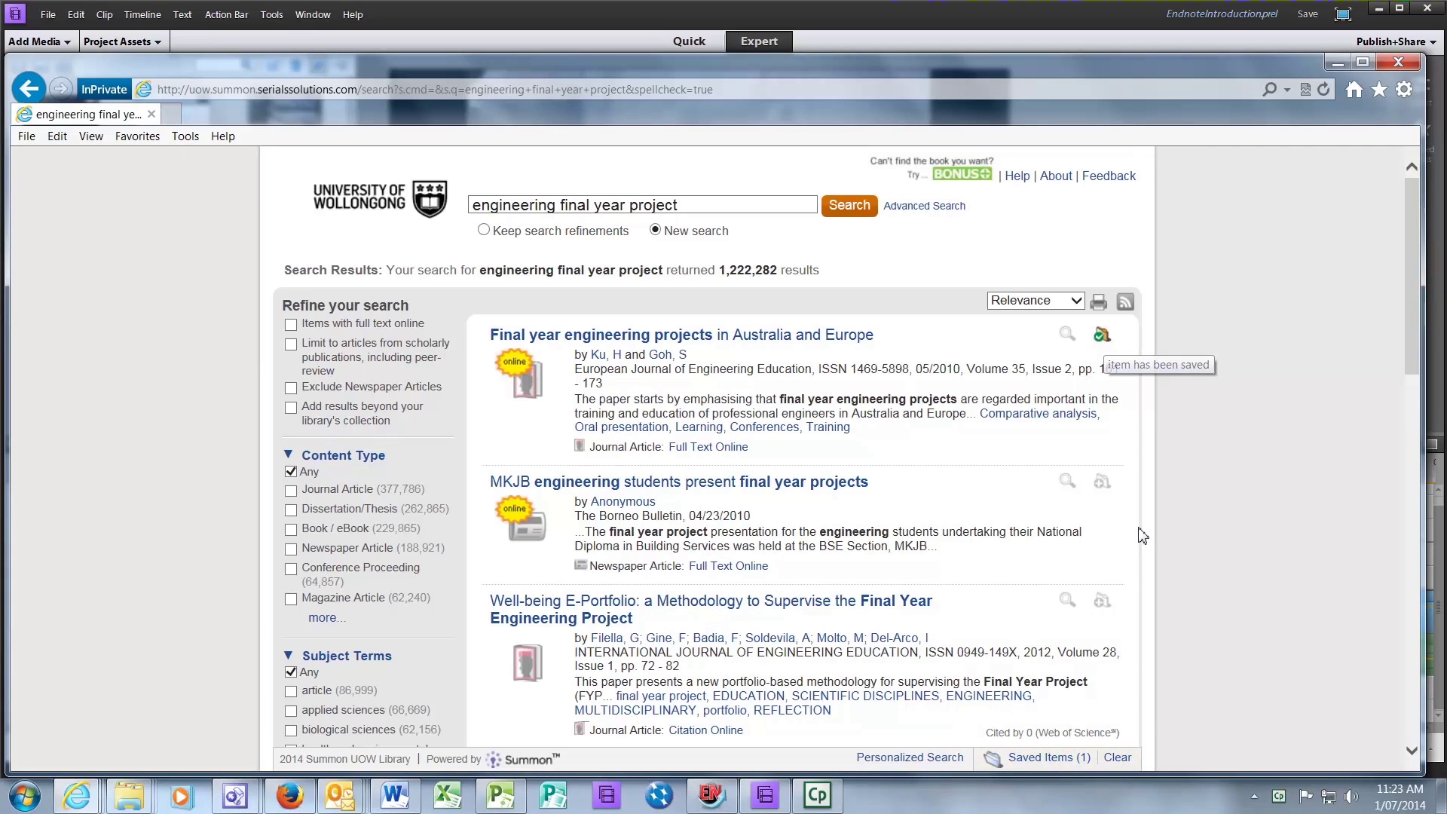
{"action": "left_click", "coordinate": [1103, 485]}
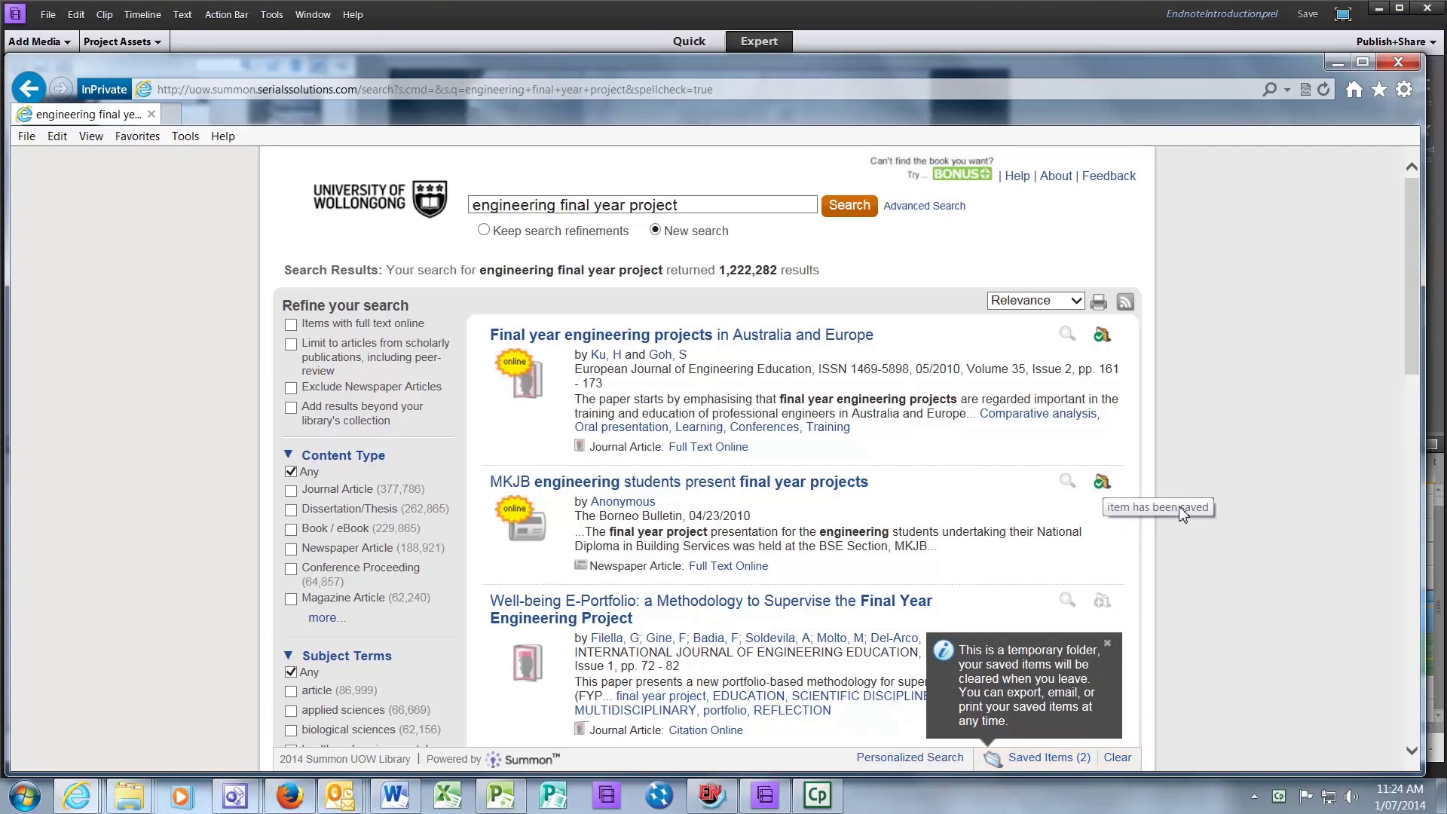
{"action": "scroll", "coordinate": [1180, 520], "scroll_direction": "down", "scroll_amount": 3}
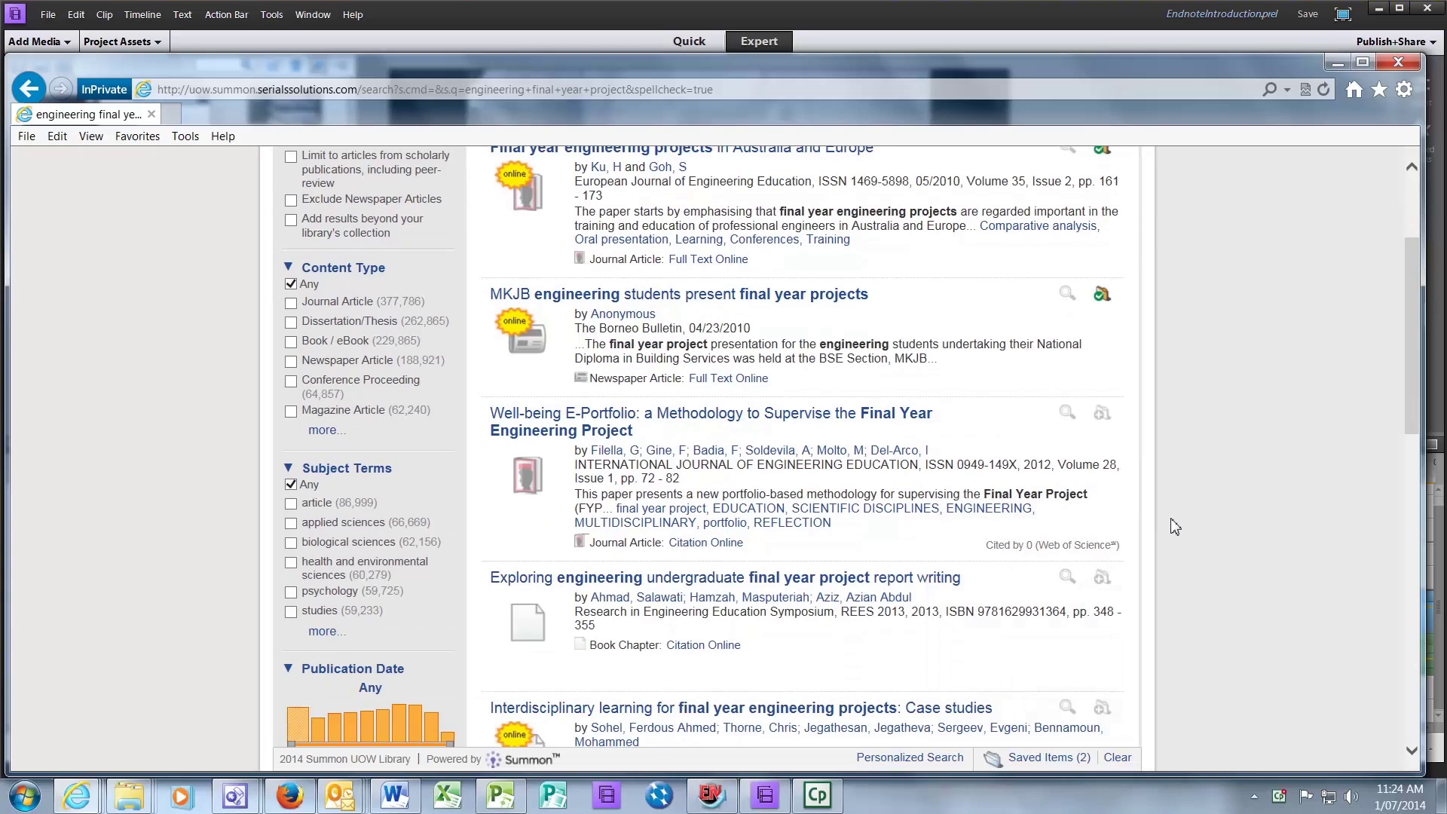
{"action": "left_click", "coordinate": [1102, 413]}
{"action": "left_click", "coordinate": [1049, 758]}
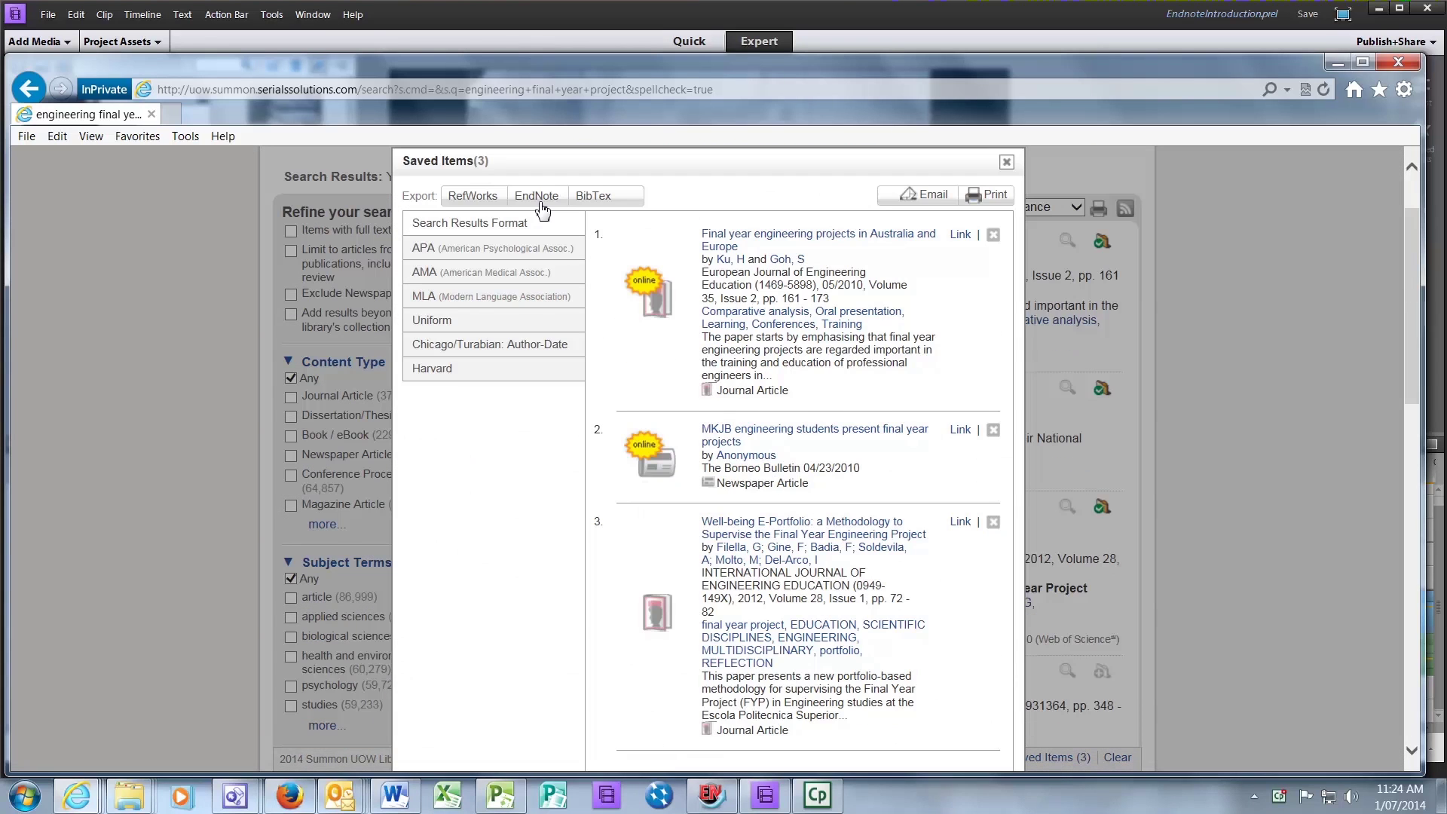
{"action": "left_click", "coordinate": [541, 202]}
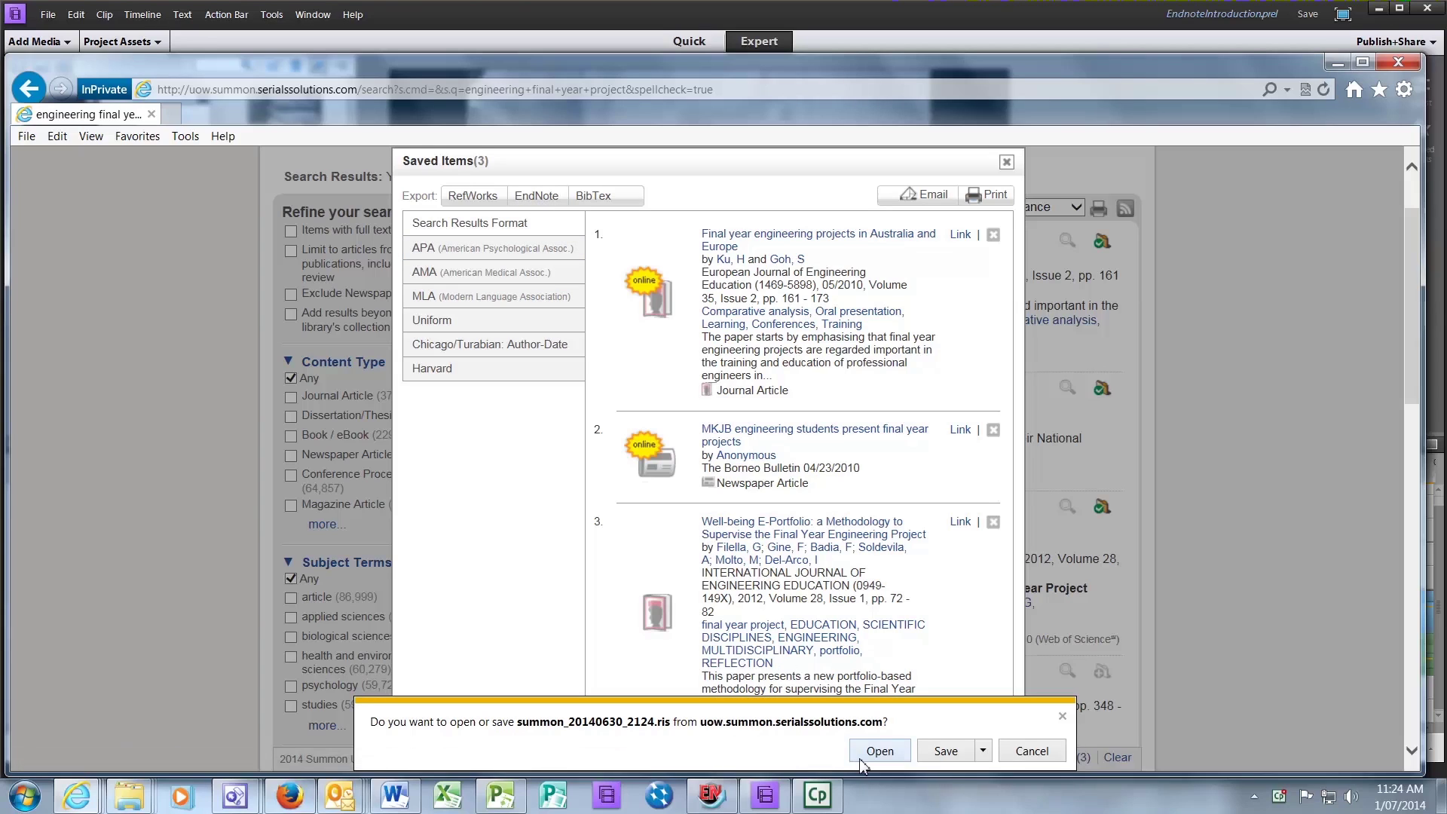
{"action": "left_click", "coordinate": [879, 751]}
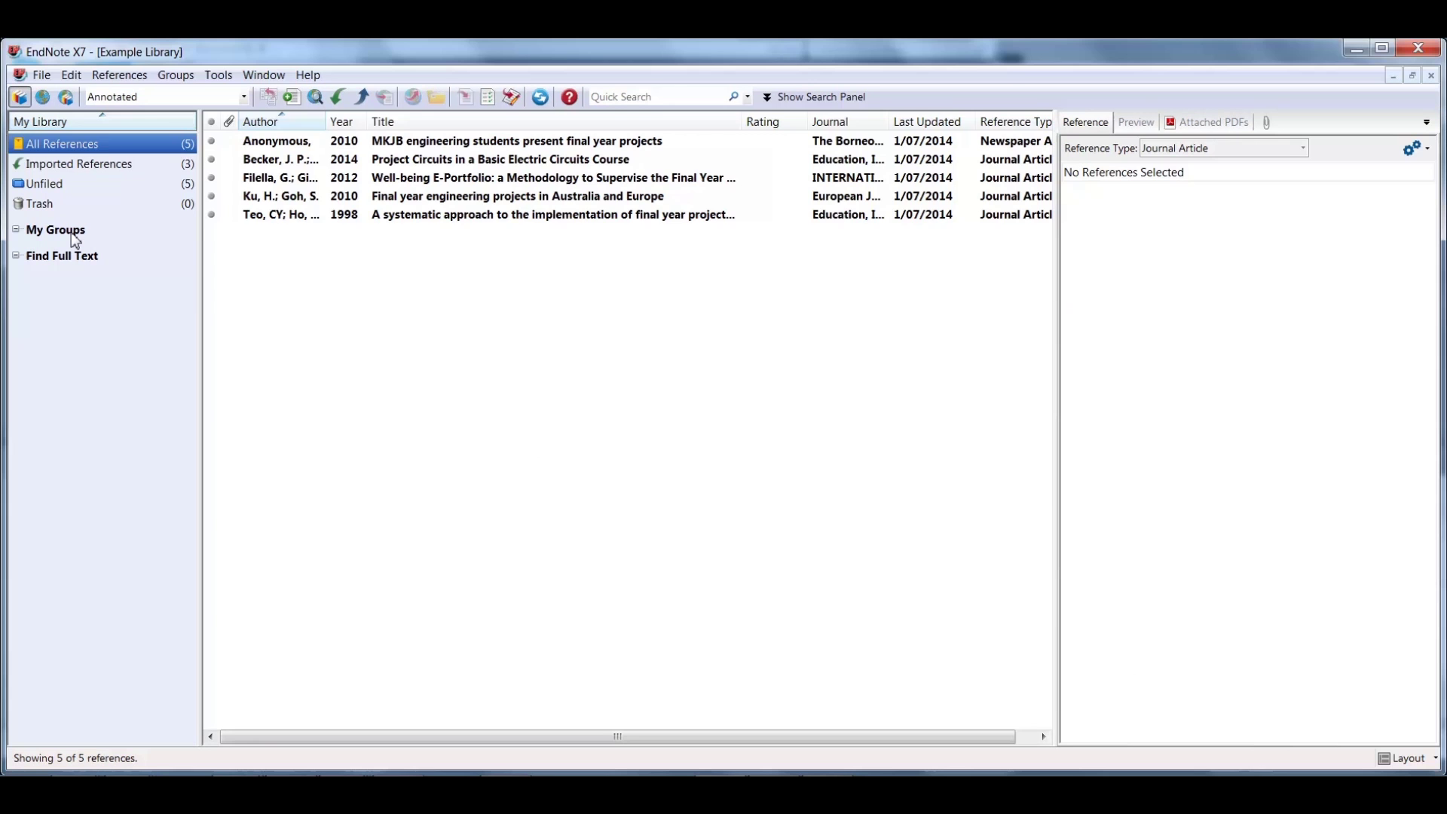
Step: Create two custom groups named 'Group A' and 'Group B'
{"action": "right_click", "coordinate": [71, 232]}
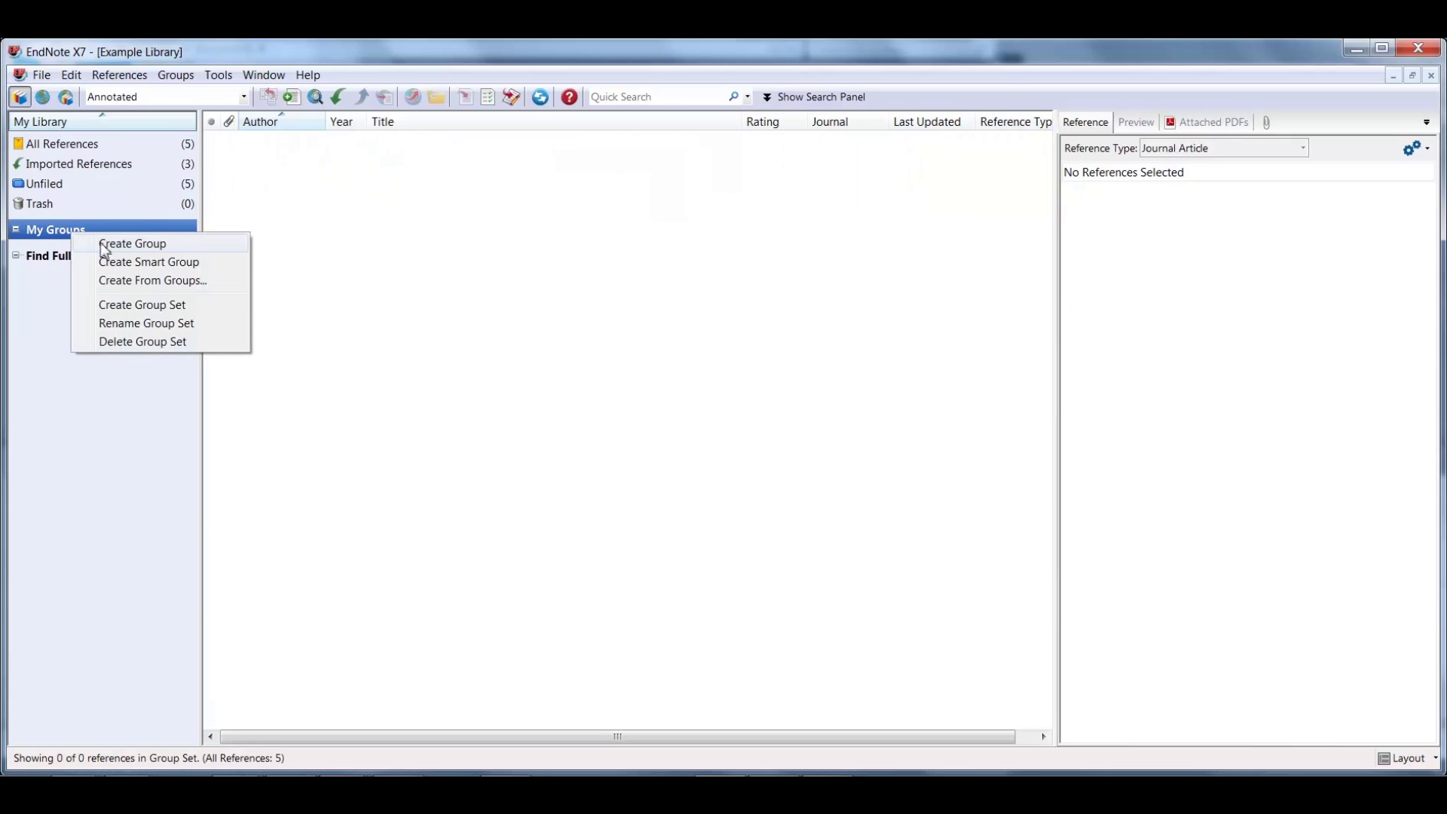
{"action": "left_click", "coordinate": [105, 244]}
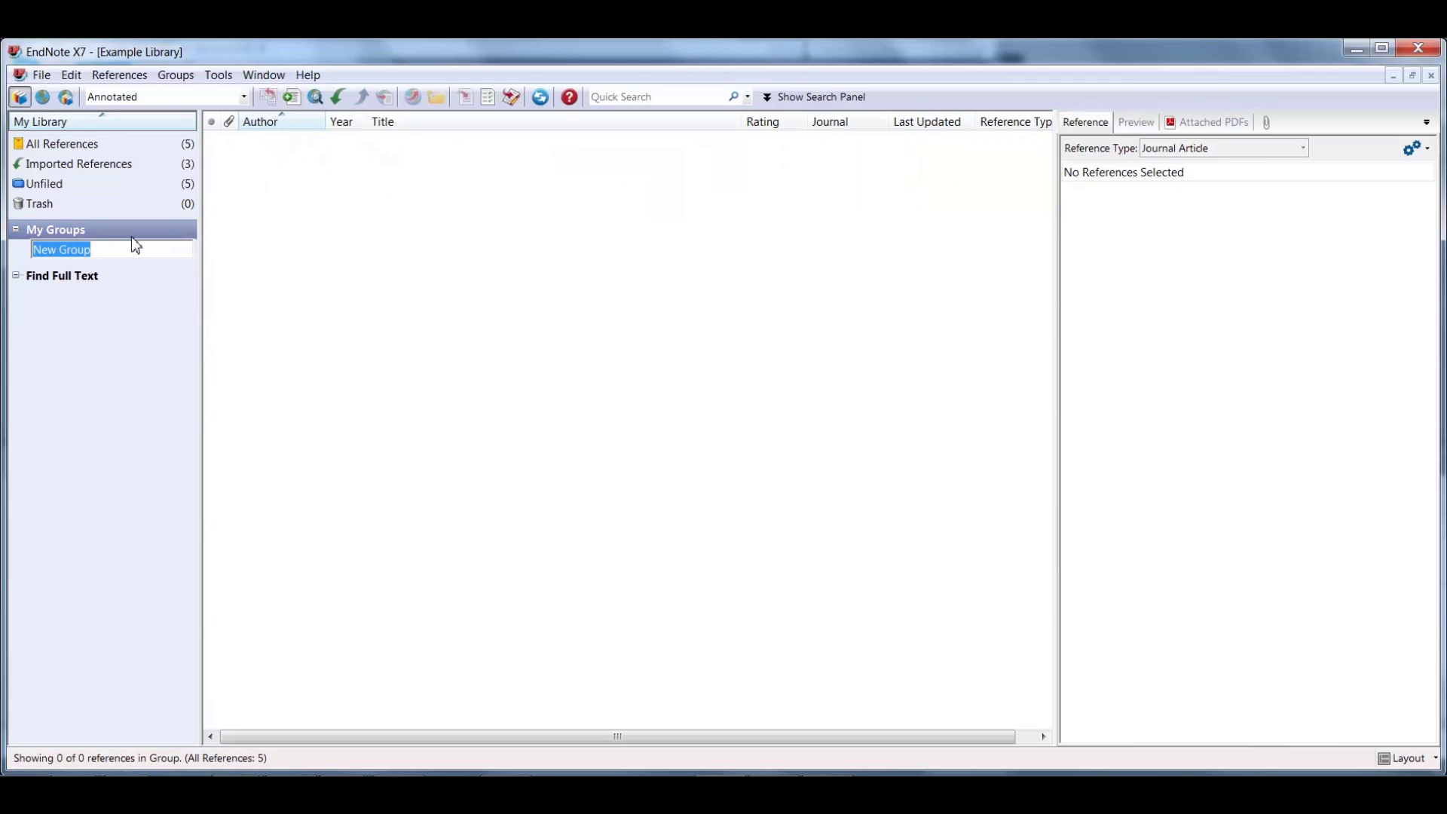
{"action": "type", "text": "Group A"}
{"action": "key", "text": "Return"}
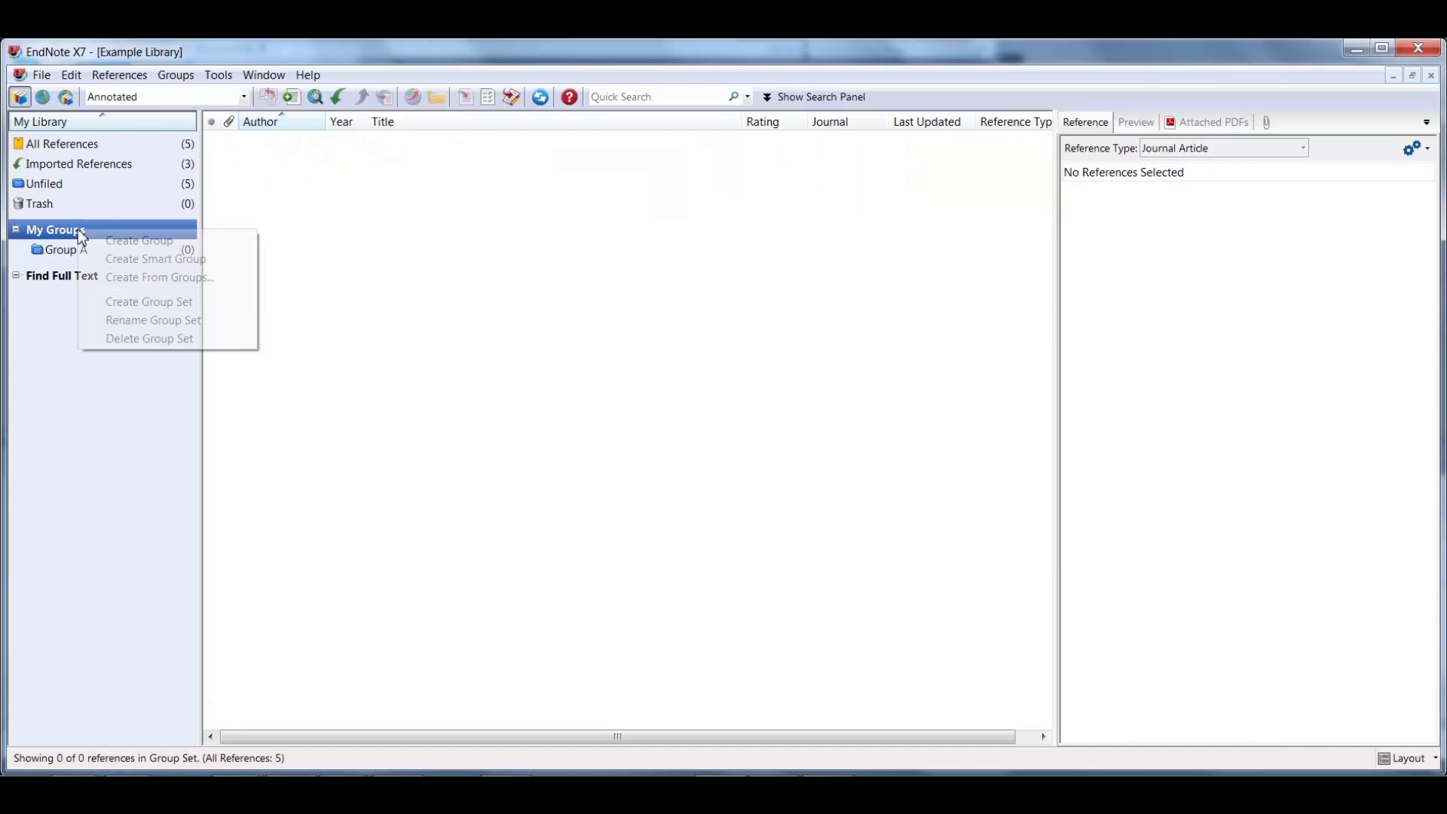
{"action": "left_click", "coordinate": [98, 241]}
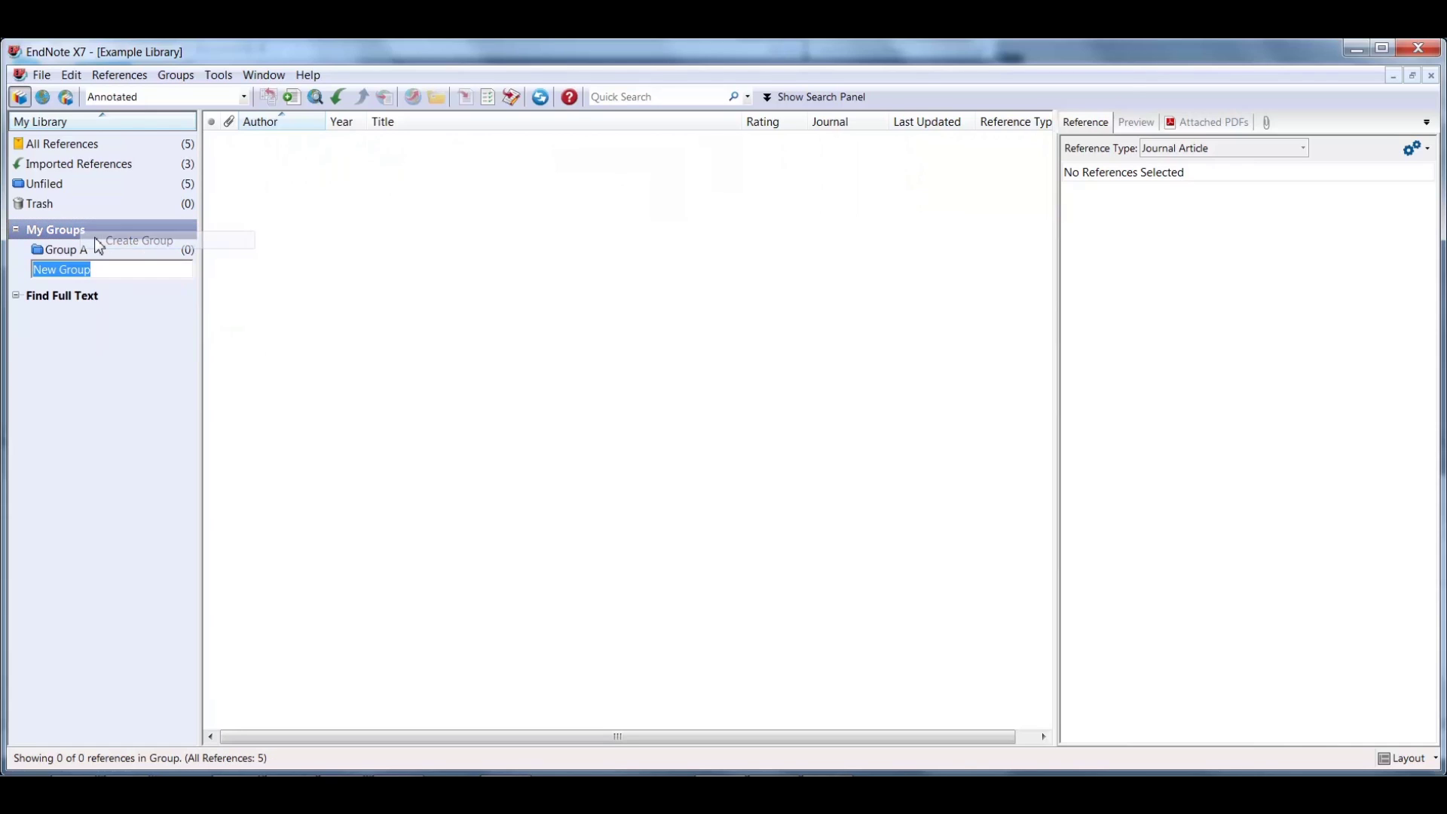
{"action": "type", "text": "Gr"}
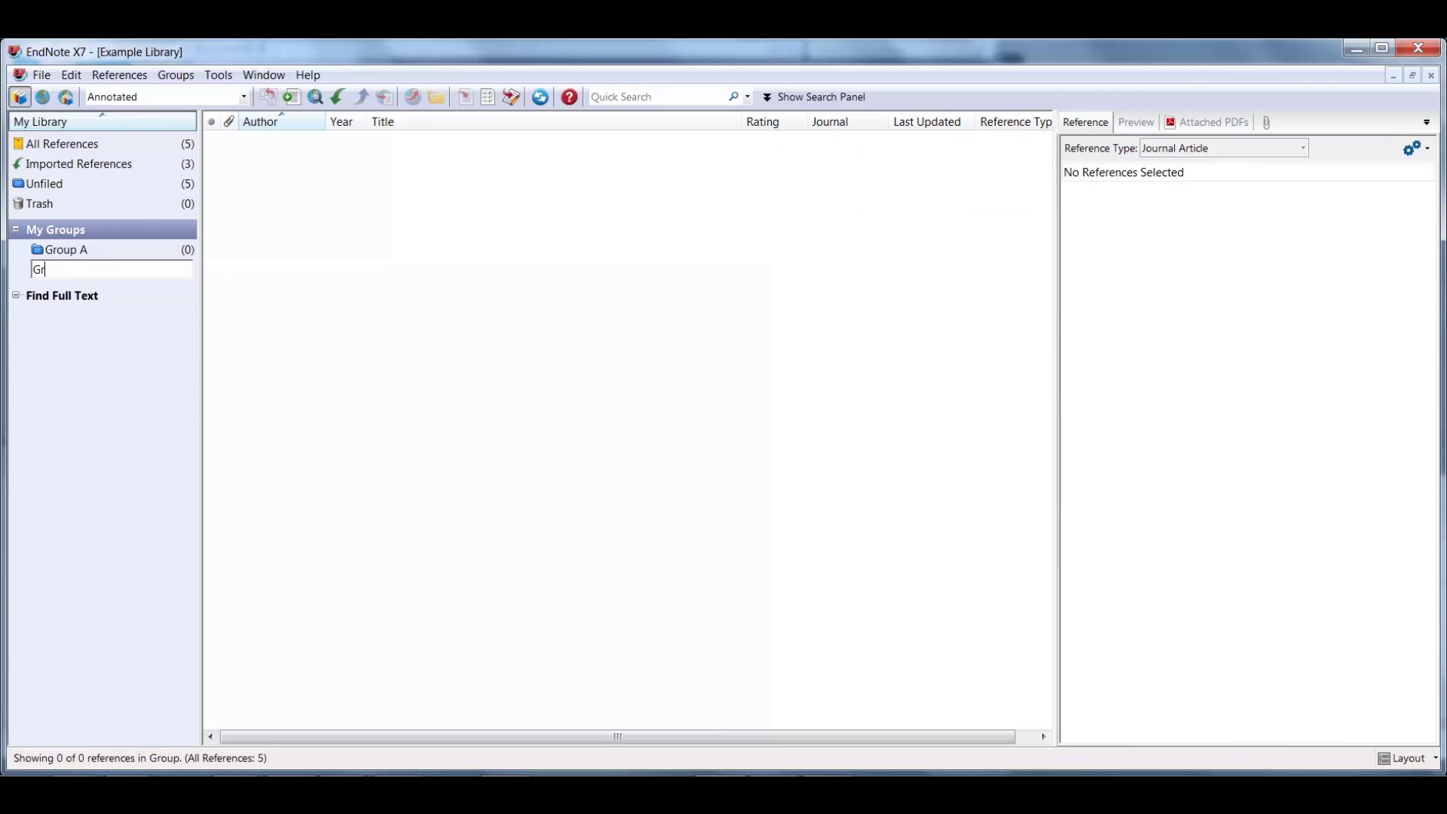
{"action": "type", "text": "oup B"}
{"action": "key", "text": "Return"}
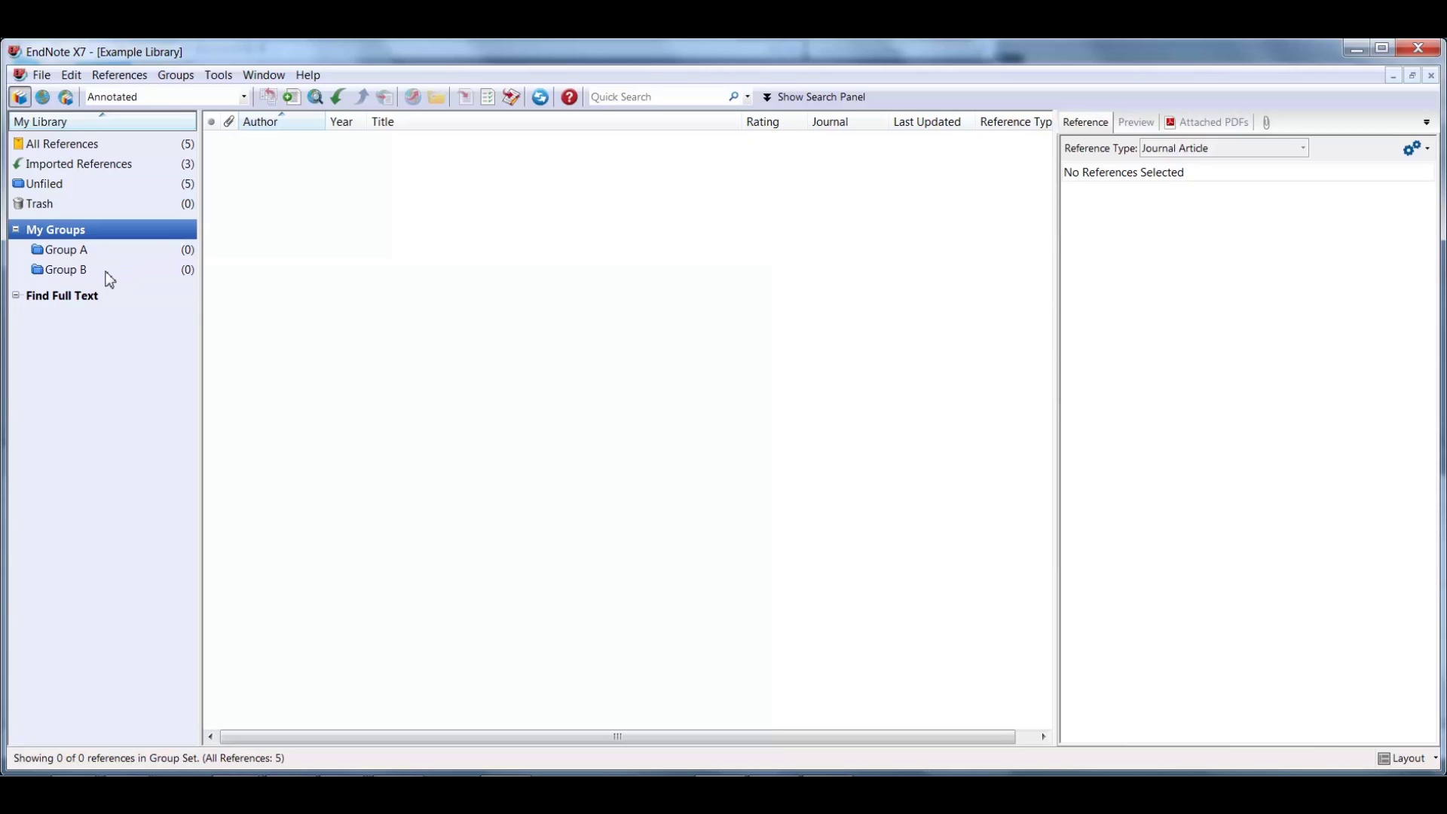
Step: File the MKJB and Becker references into Group A and the remaining three into Group B
{"action": "left_click", "coordinate": [111, 144]}
{"action": "left_click_drag", "start_coordinate": [269, 144], "coordinate": [91, 257]}
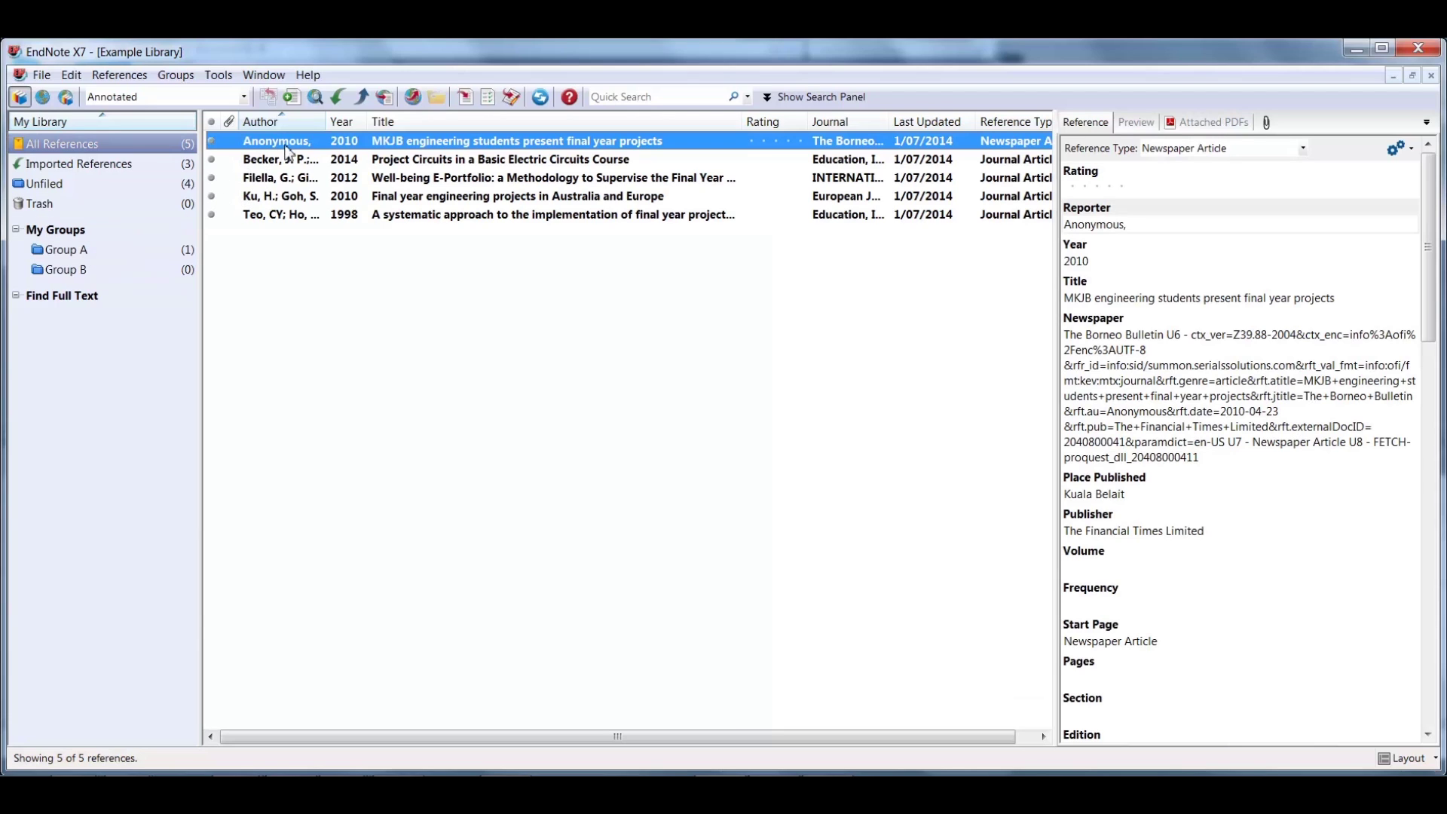
{"action": "left_click_drag", "start_coordinate": [308, 165], "coordinate": [83, 246]}
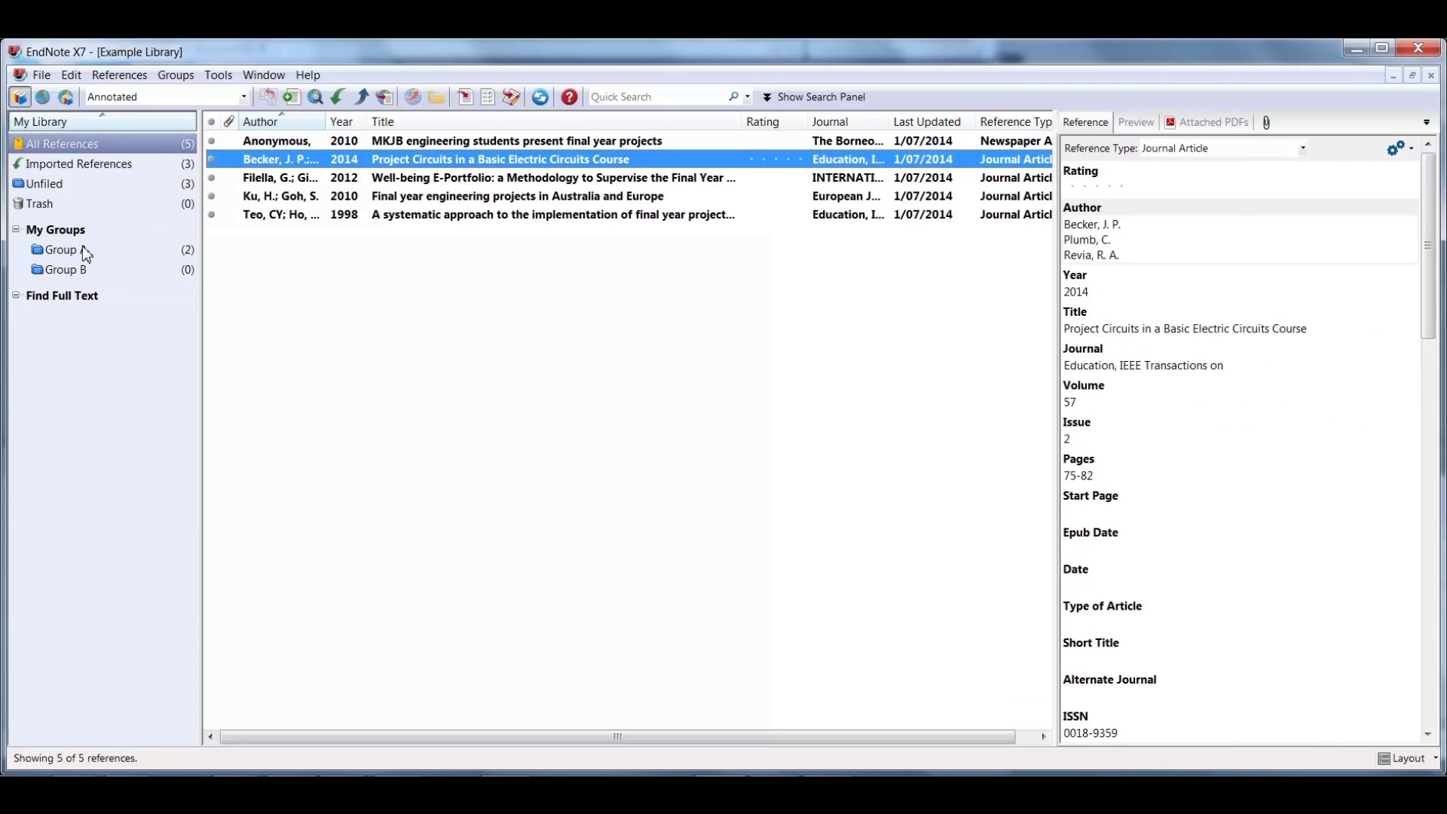
{"action": "left_click_drag", "start_coordinate": [294, 215], "coordinate": [155, 270]}
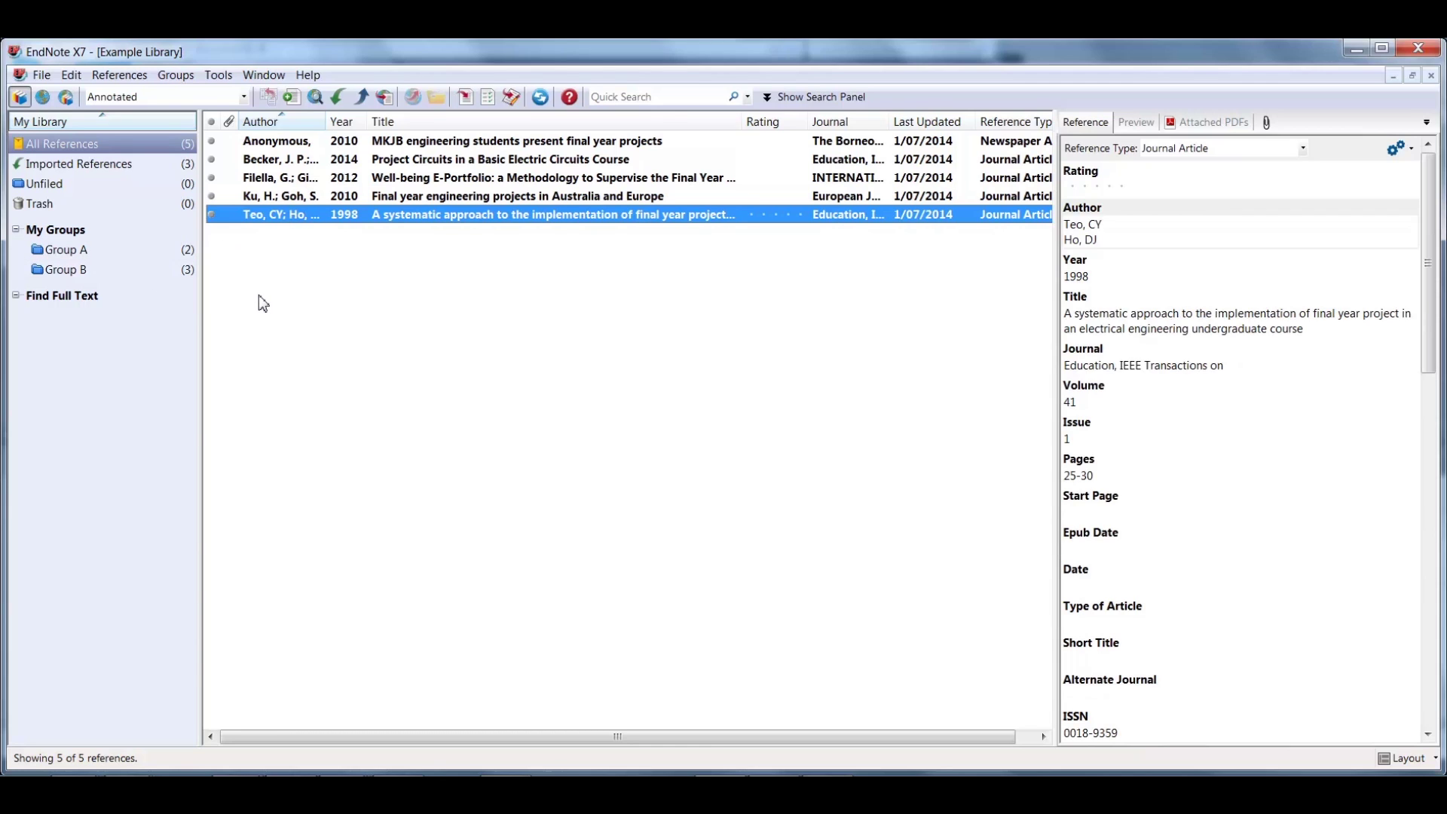
{"action": "left_click", "coordinate": [87, 271]}
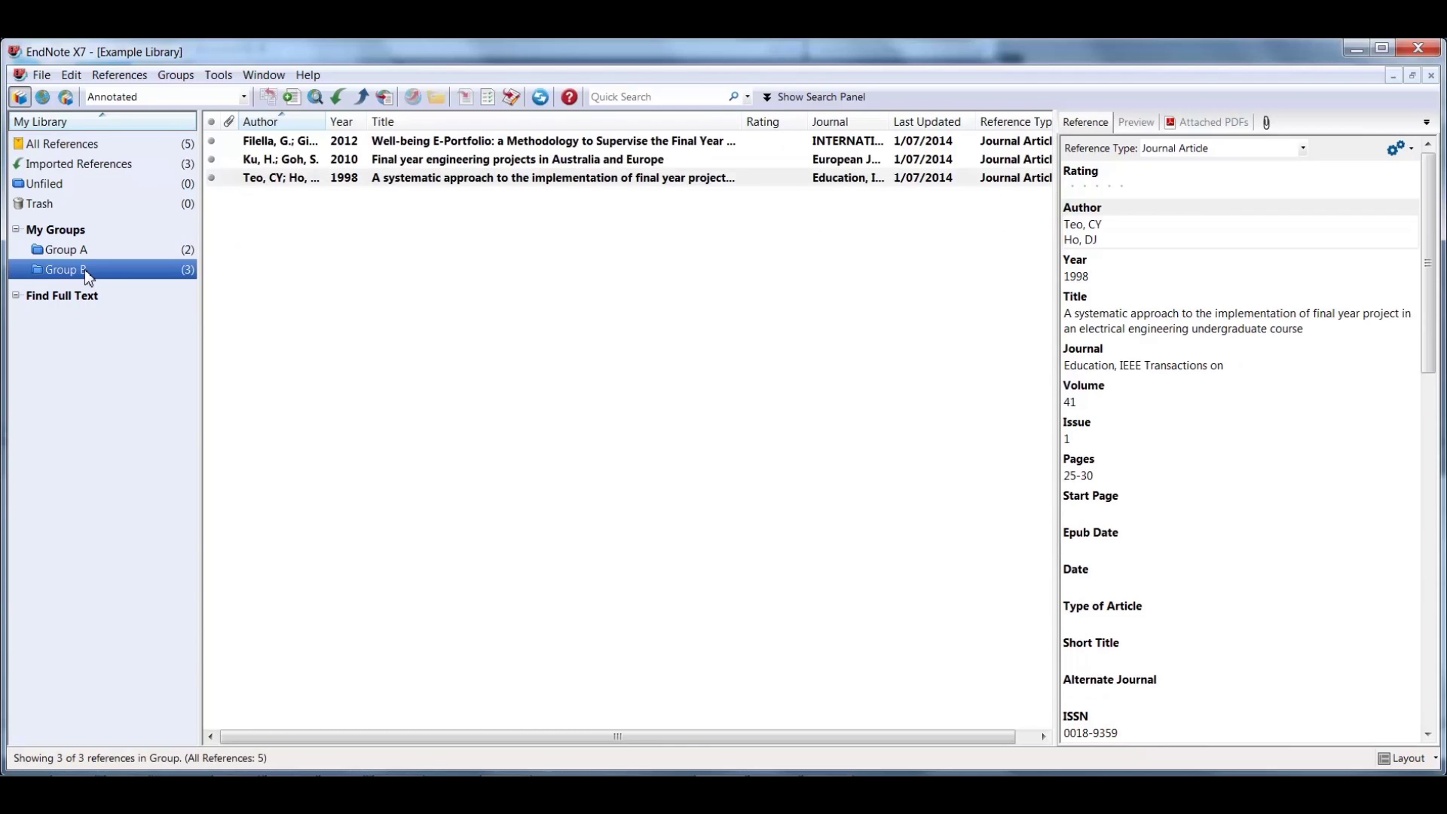
Step: Attach 'Final year projects in Aus and Euro.pdf' to the Ku and Goh 2010 reference and open it
{"action": "right_click", "coordinate": [444, 161]}
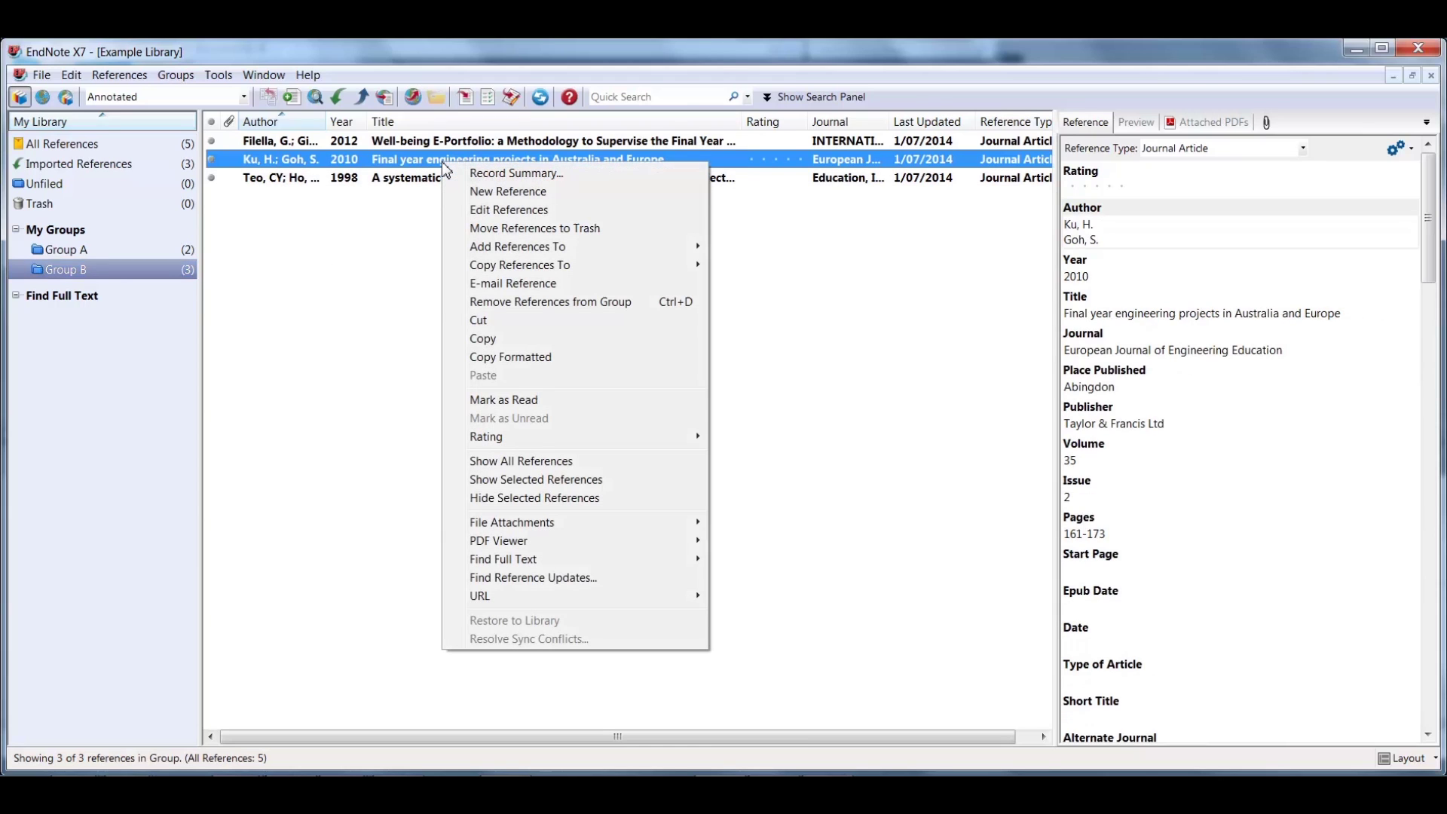
{"action": "mouse_move", "coordinate": [699, 529]}
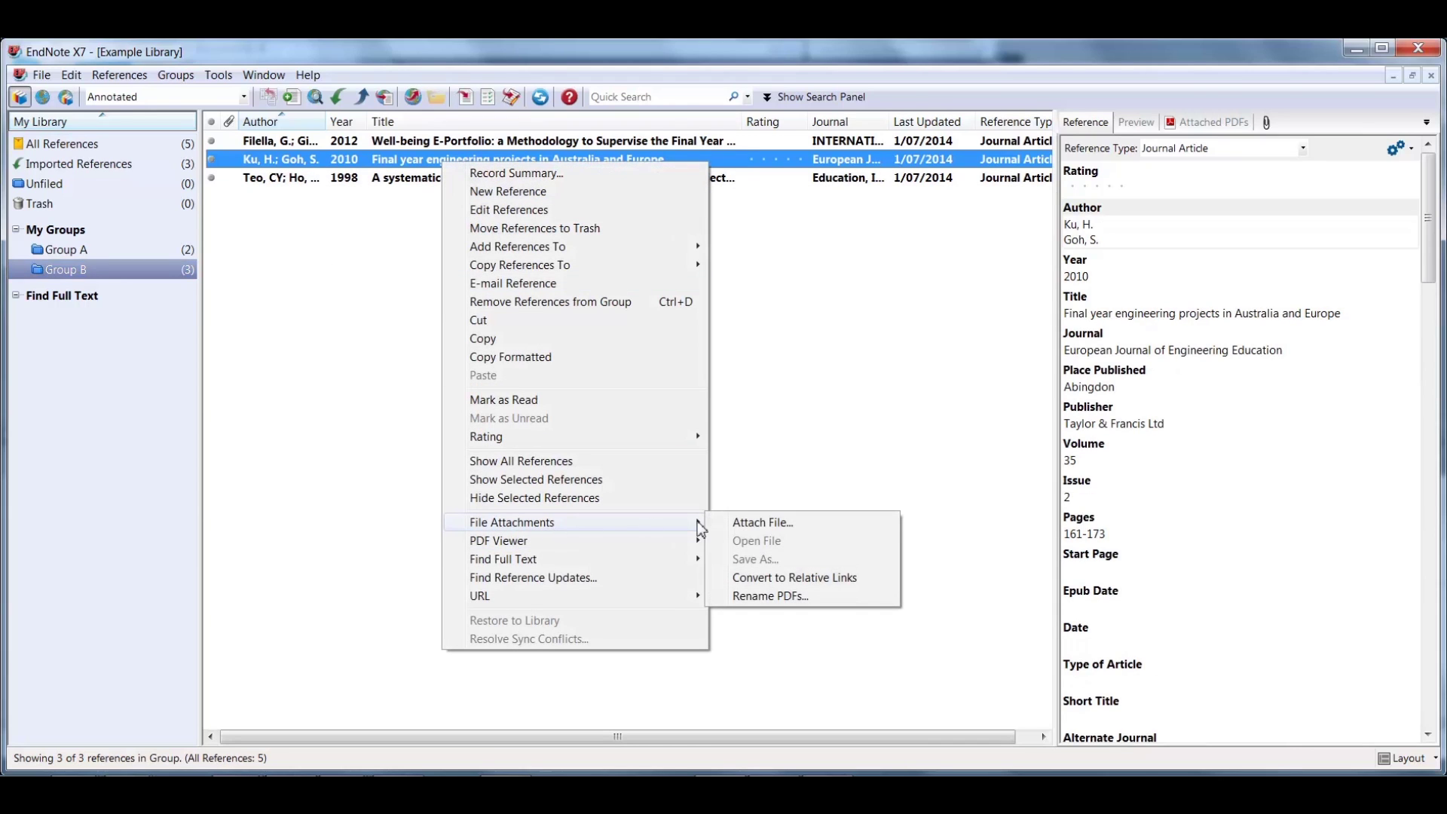
{"action": "left_click", "coordinate": [750, 523]}
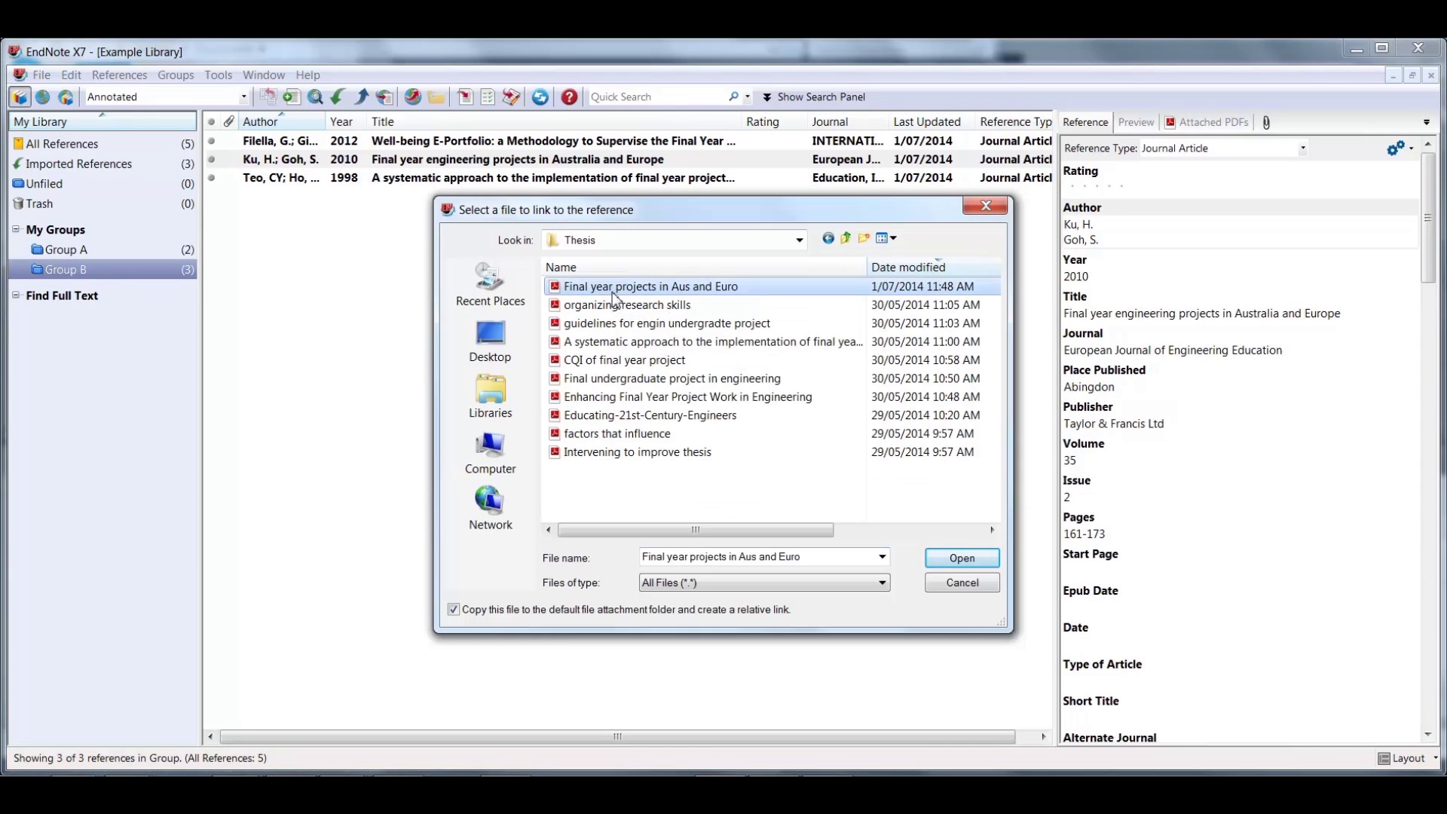
{"action": "left_click", "coordinate": [946, 558]}
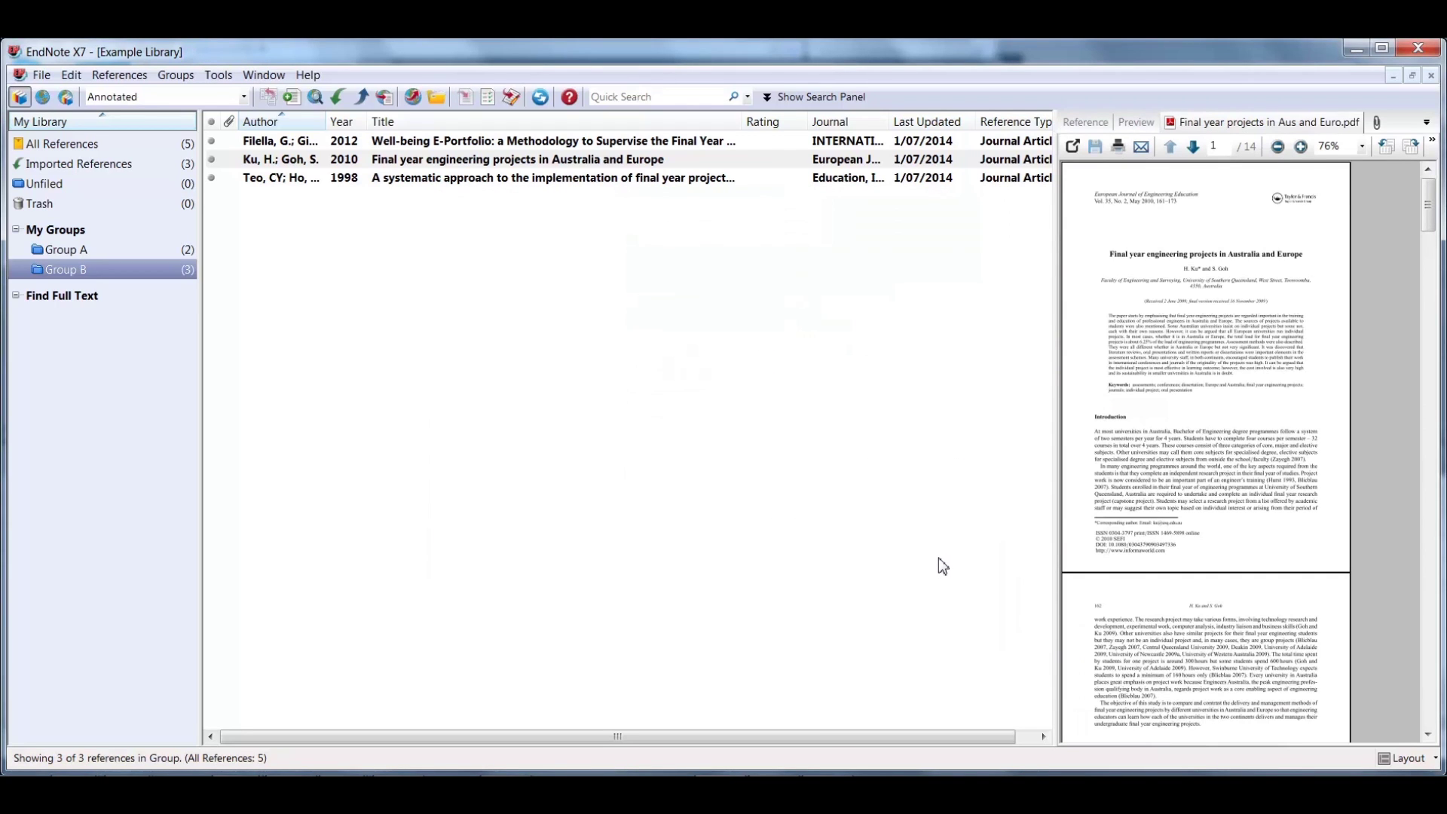
{"action": "double_click", "coordinate": [543, 159]}
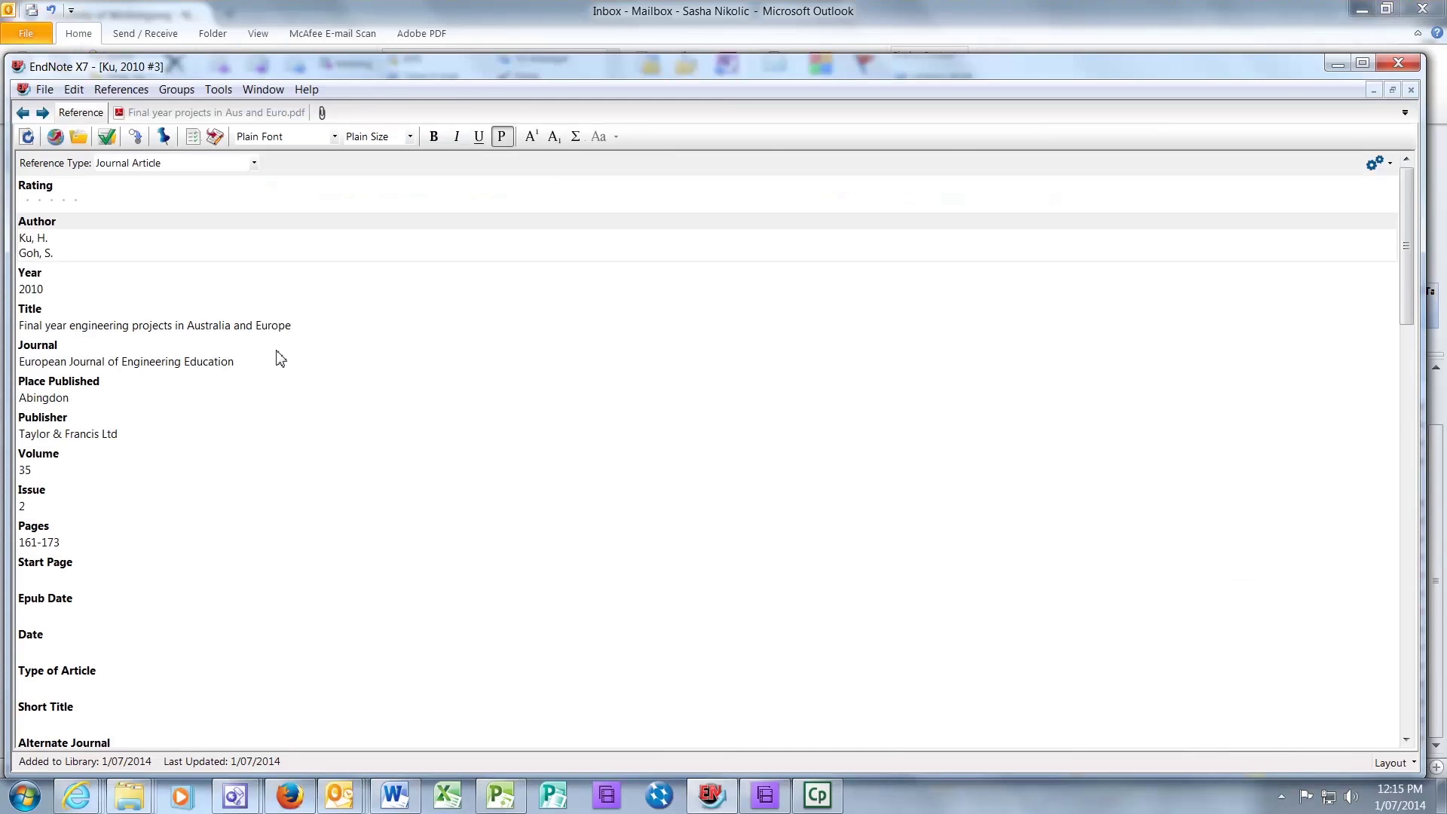
Step: Append 'can change if needed' to the Journal field and view the attached PDF
{"action": "left_click", "coordinate": [259, 362]}
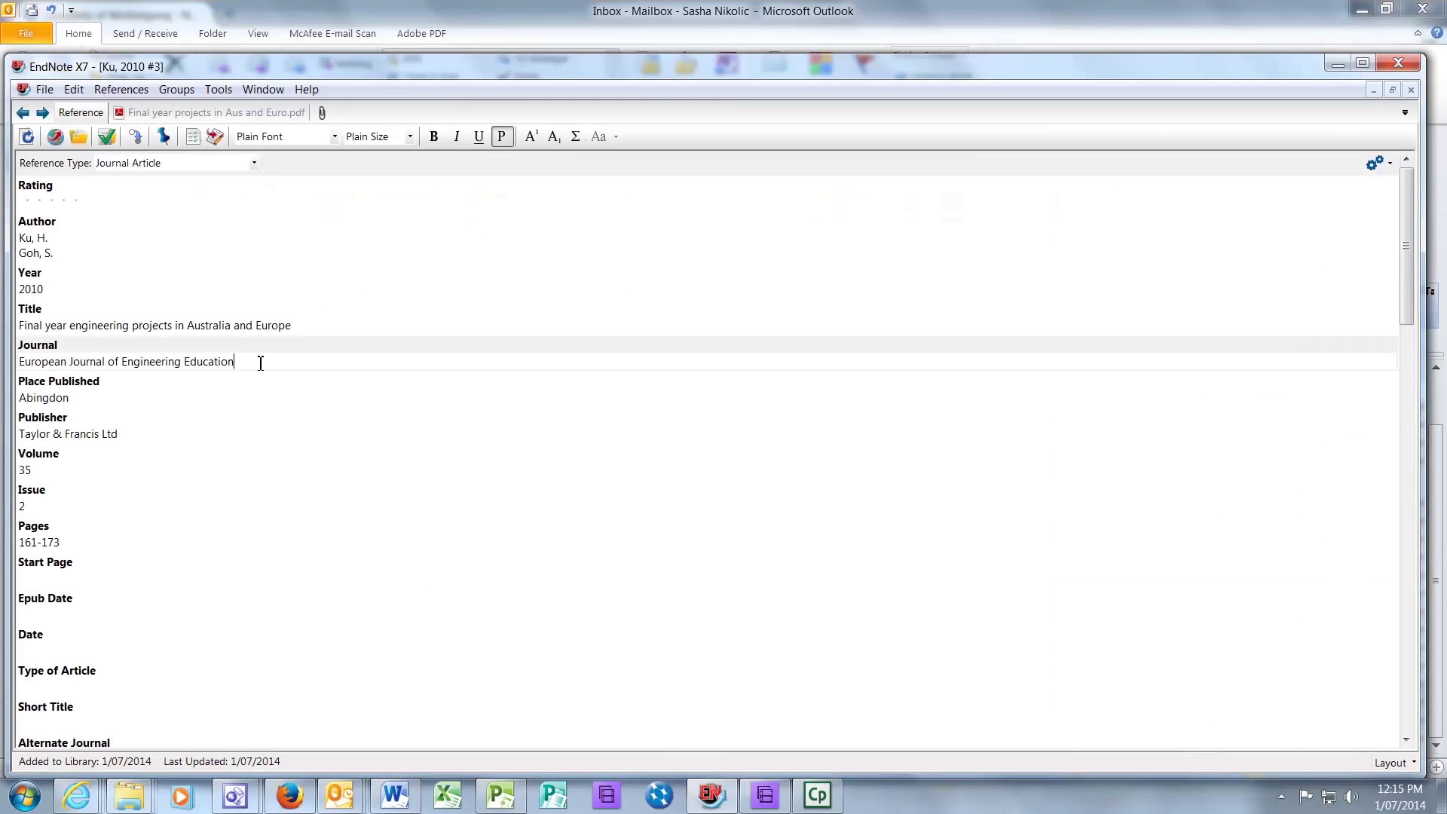
{"action": "type", "text": "can change if needed"}
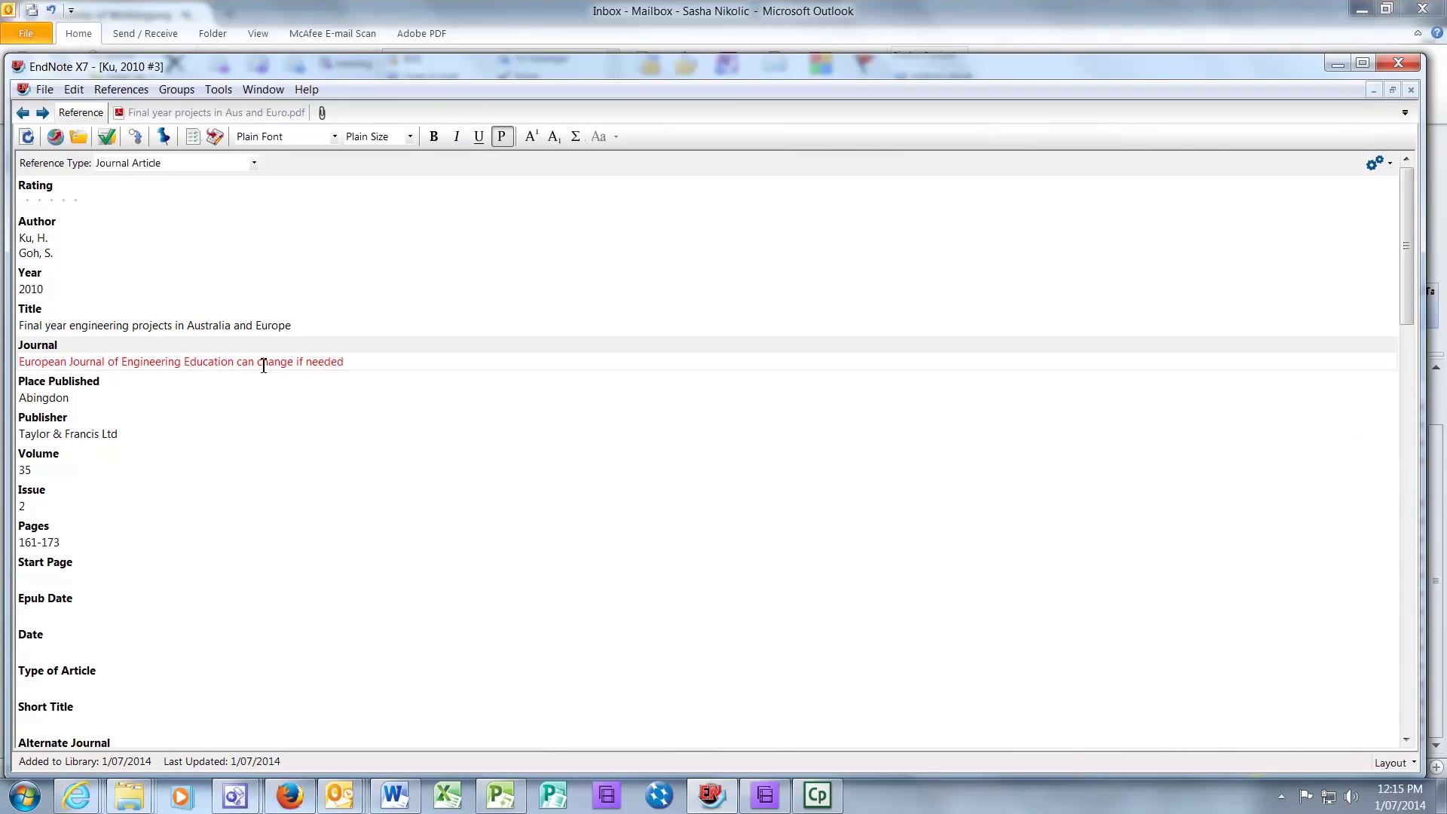
{"action": "left_click", "coordinate": [236, 117]}
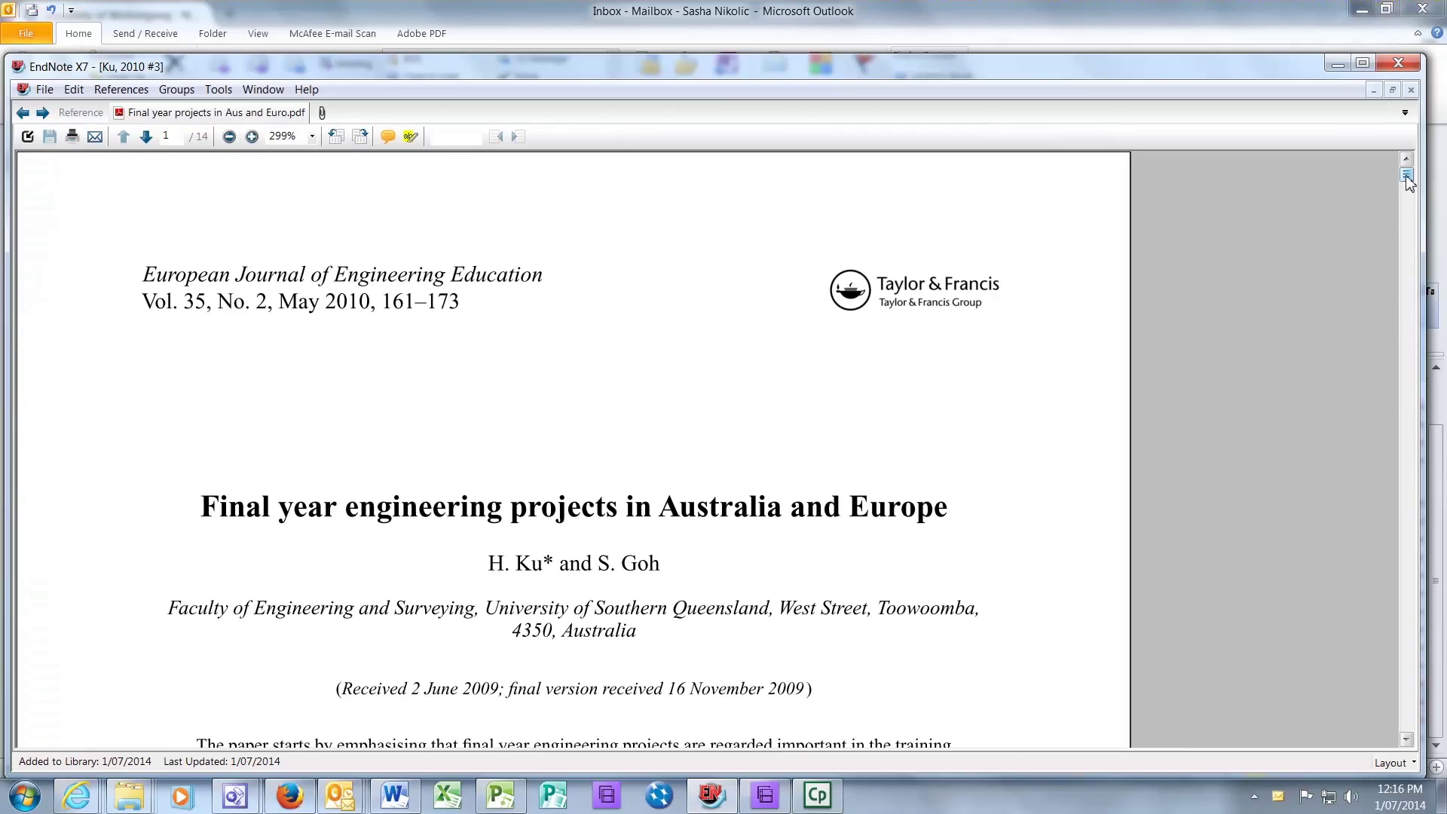
Step: Highlight in yellow the final-year research project sentence and the engineer's training phrase in the Introduction
{"action": "left_click_drag", "start_coordinate": [1408, 183], "coordinate": [1409, 209]}
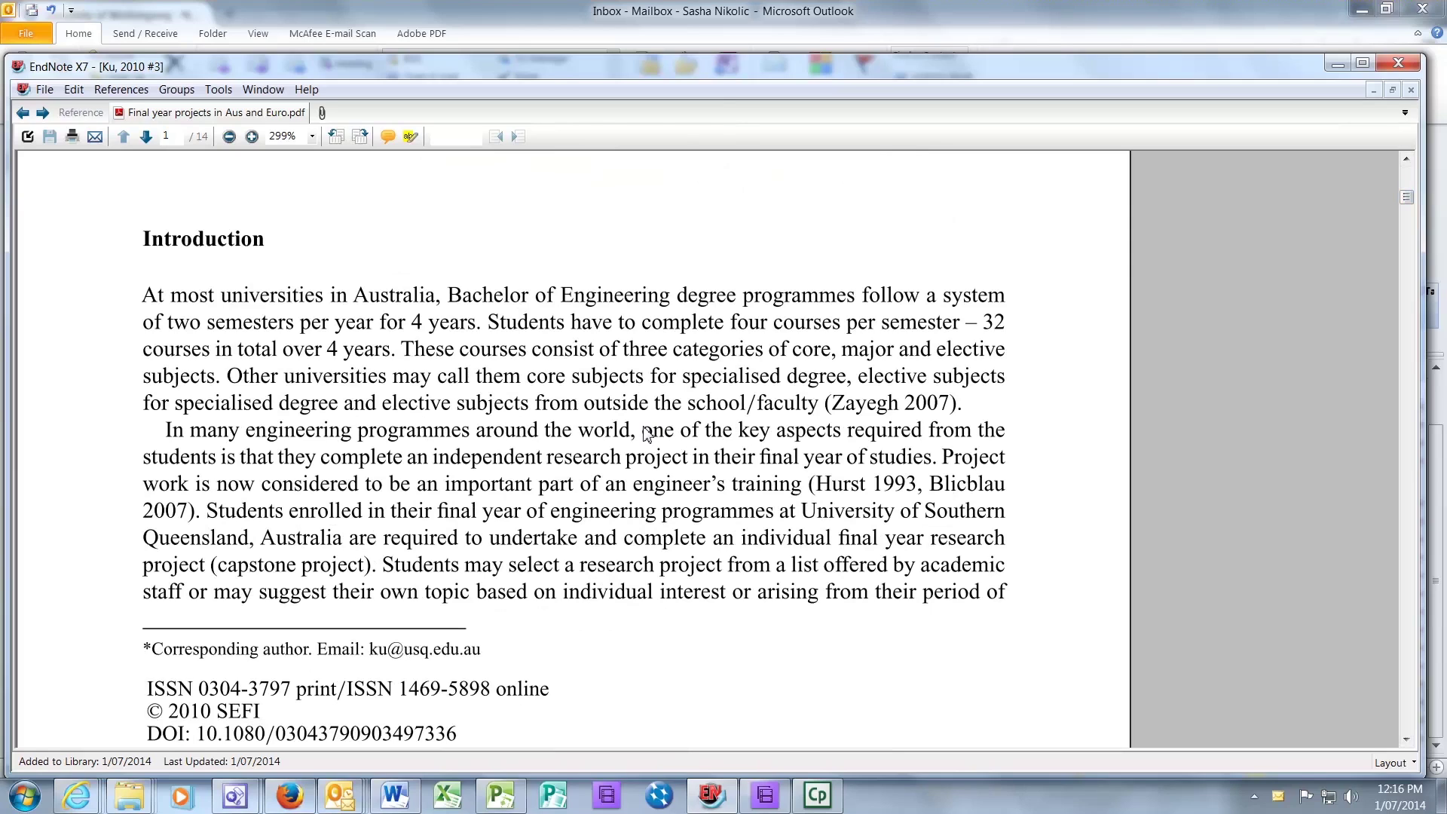
{"action": "left_click_drag", "start_coordinate": [643, 431], "coordinate": [937, 467]}
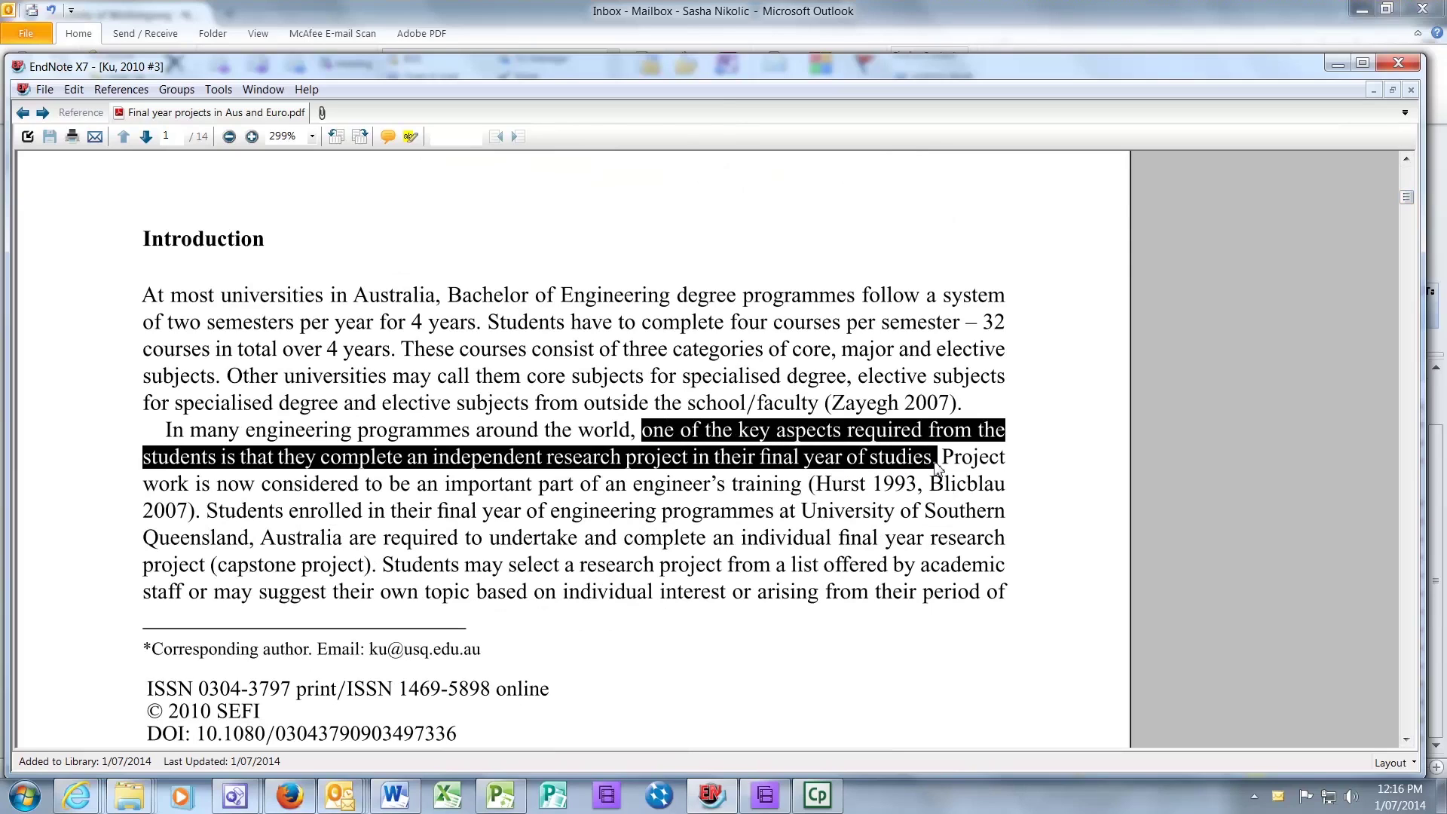
{"action": "left_click", "coordinate": [411, 138]}
{"action": "left_click", "coordinate": [735, 578]}
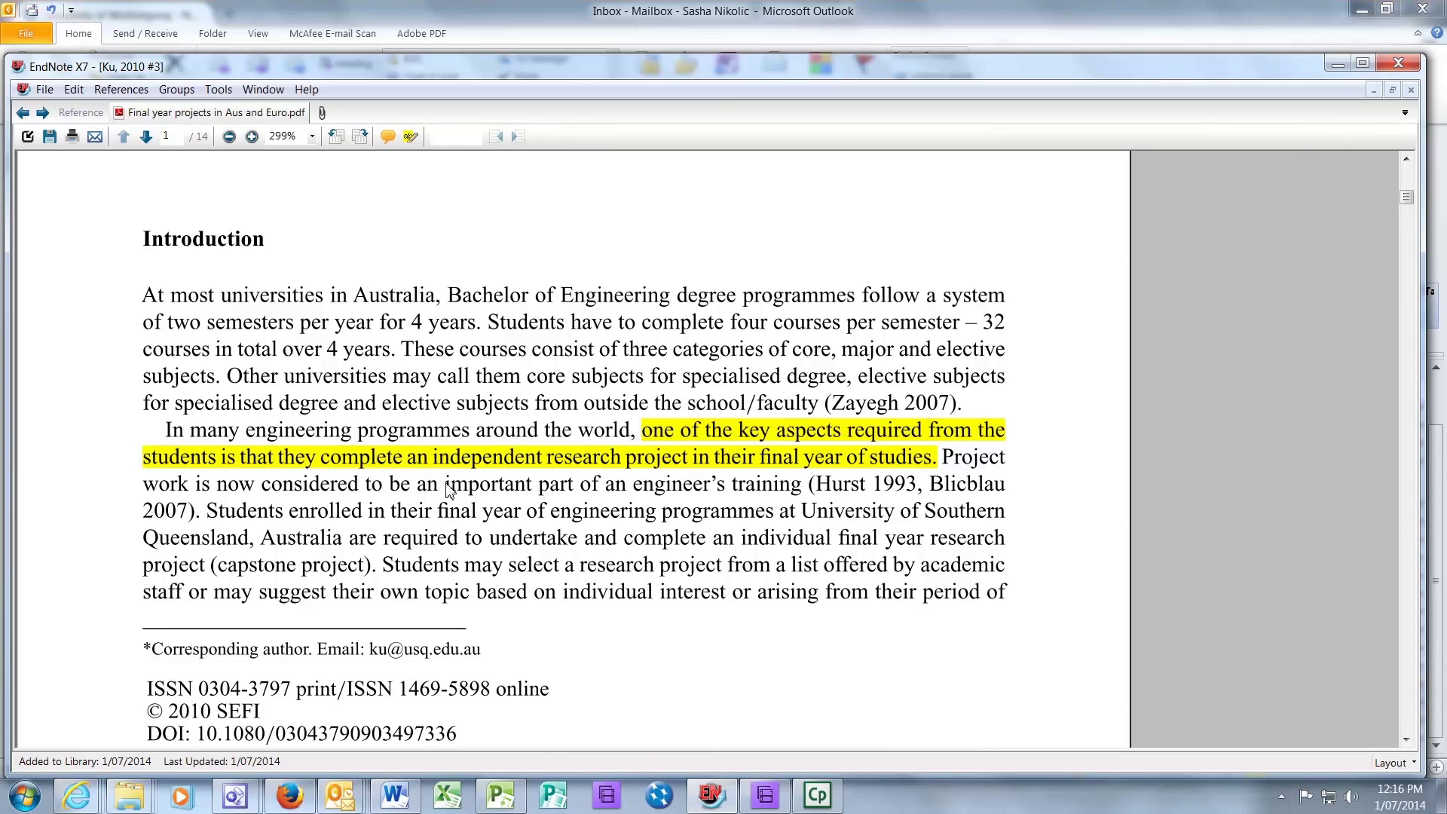
{"action": "left_click_drag", "start_coordinate": [419, 491], "coordinate": [804, 491]}
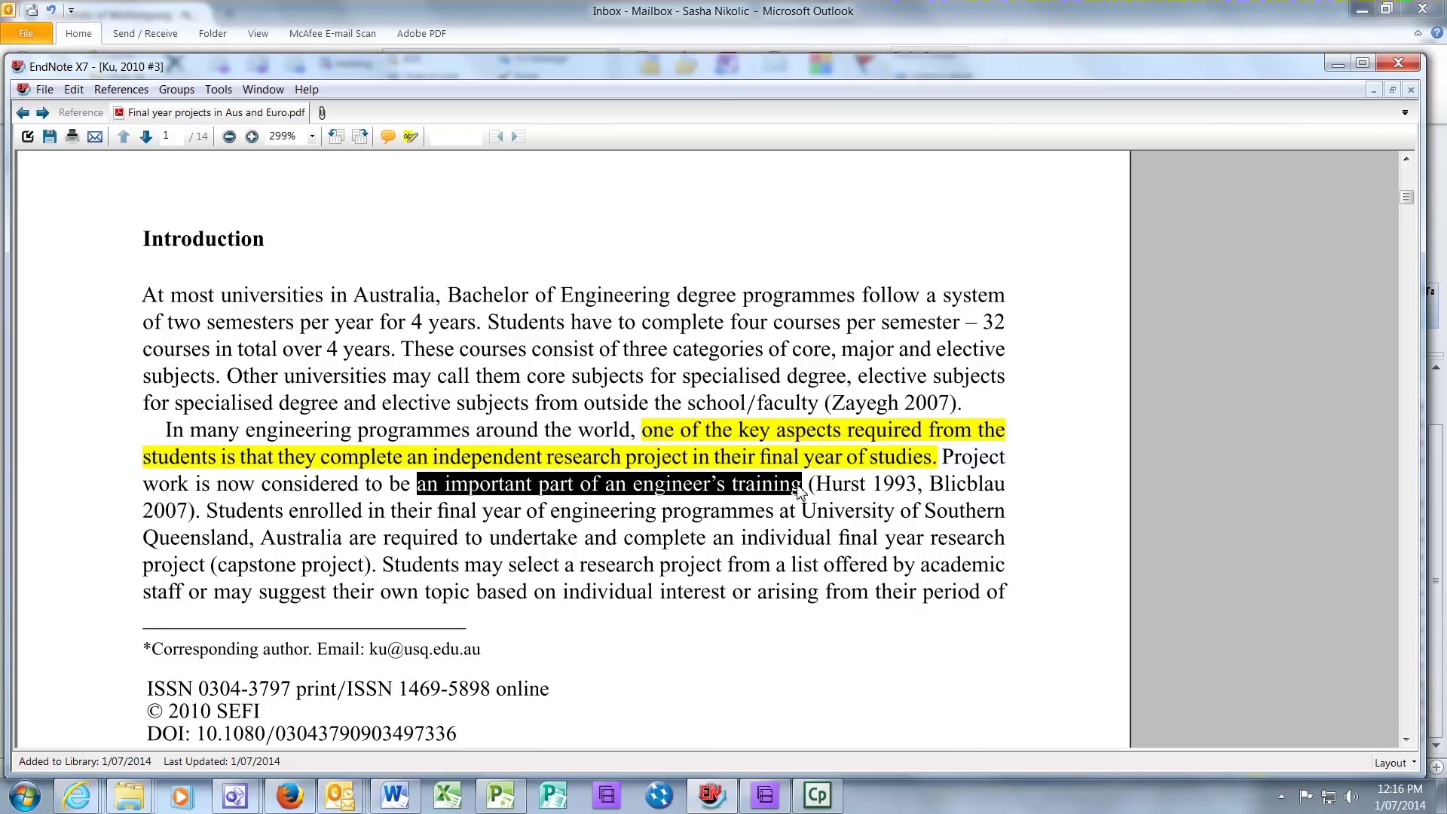
{"action": "left_click", "coordinate": [407, 142]}
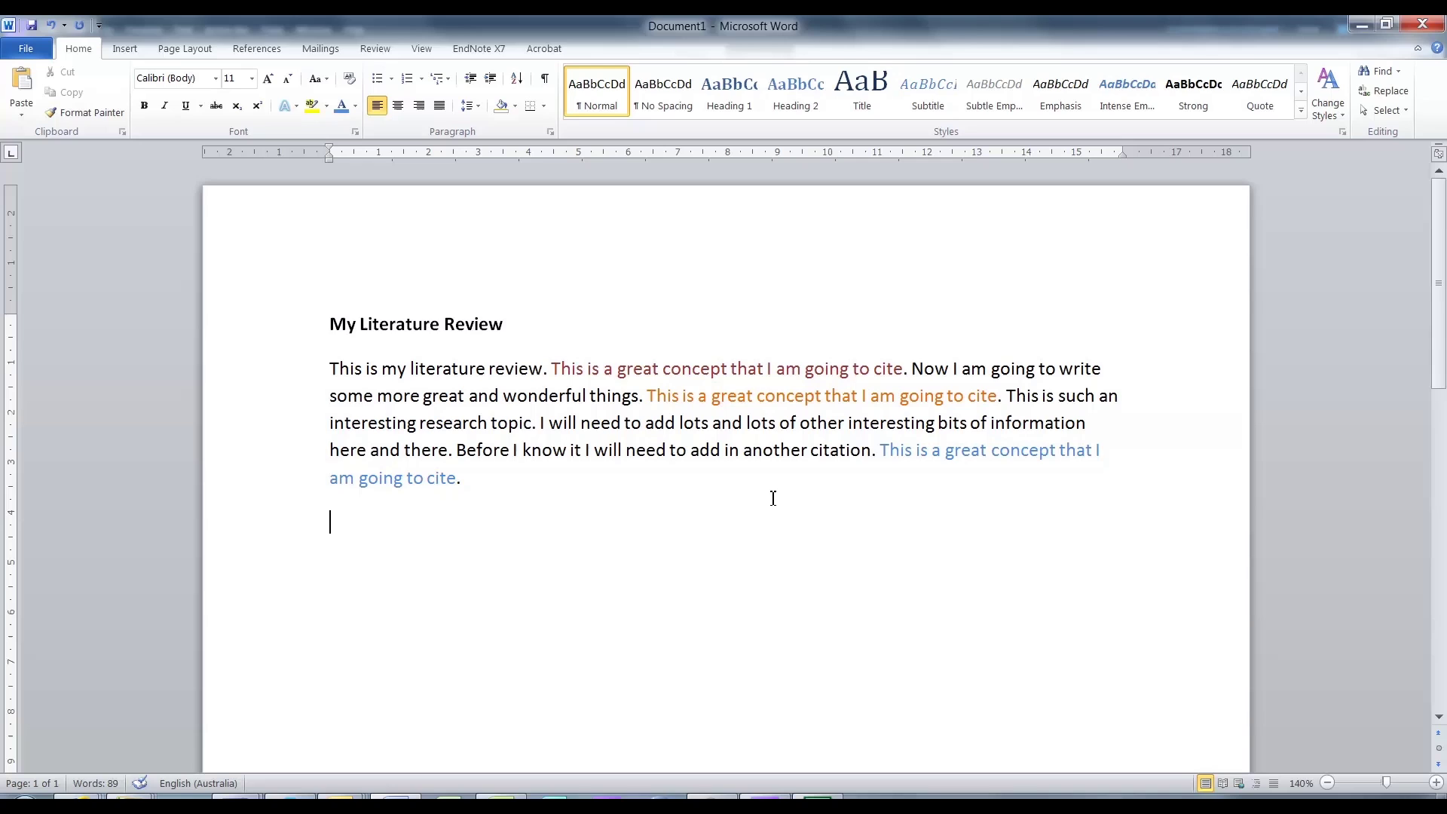
Step: Cite the 2014 electric circuits course paper as [1] after the red phrase
{"action": "left_click", "coordinate": [503, 49]}
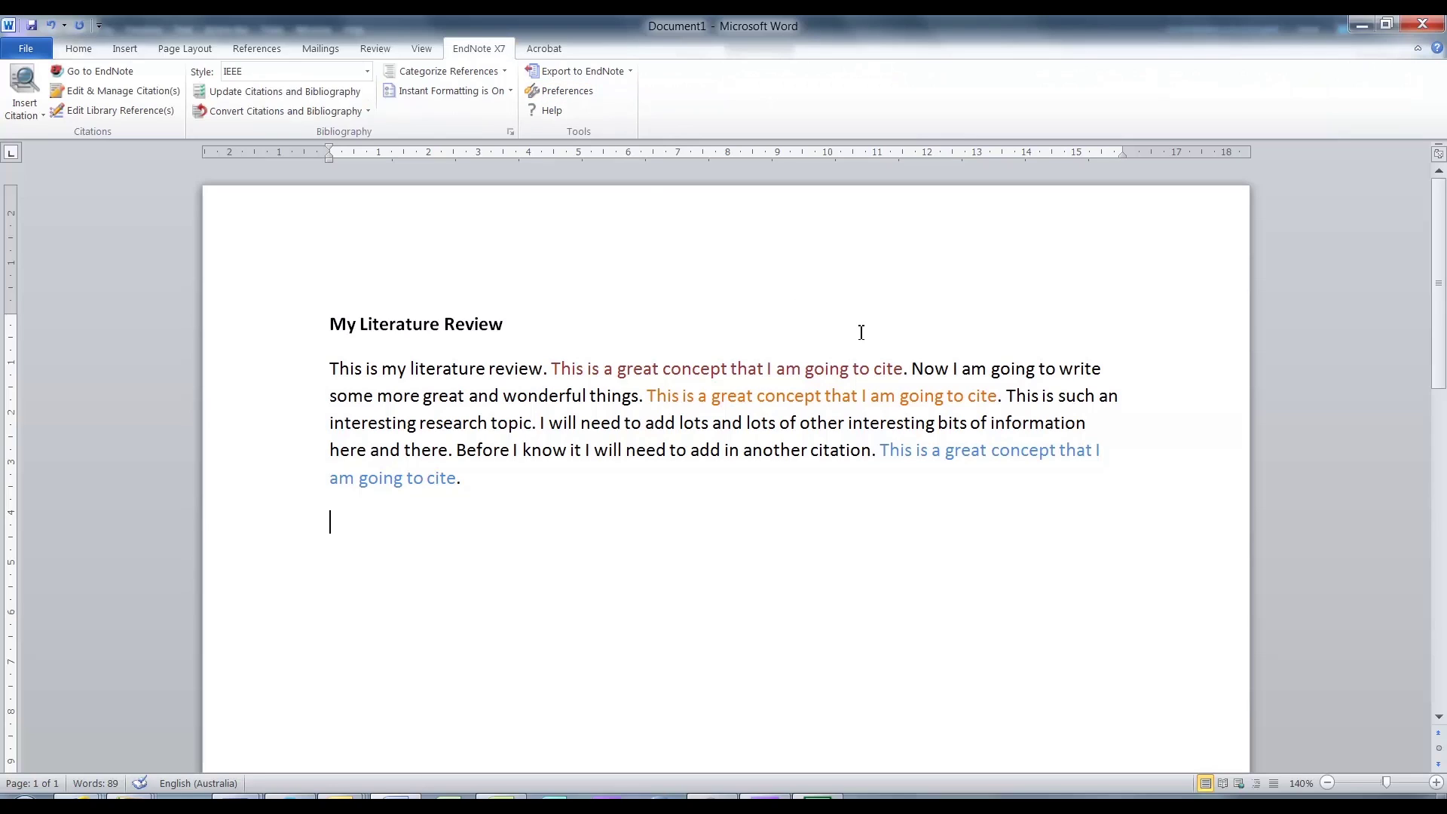
{"action": "left_click", "coordinate": [905, 368]}
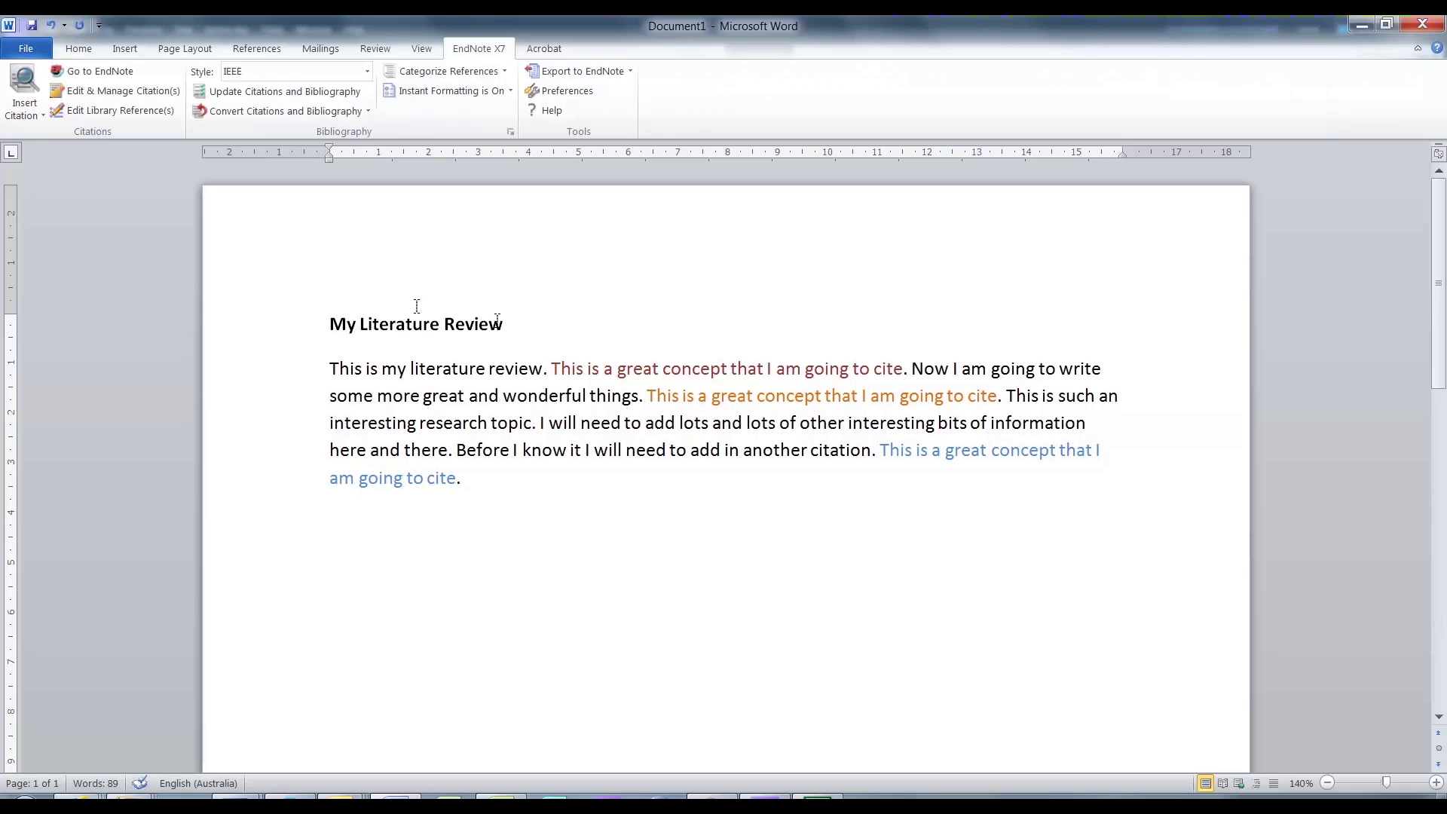
{"action": "left_click", "coordinate": [23, 88]}
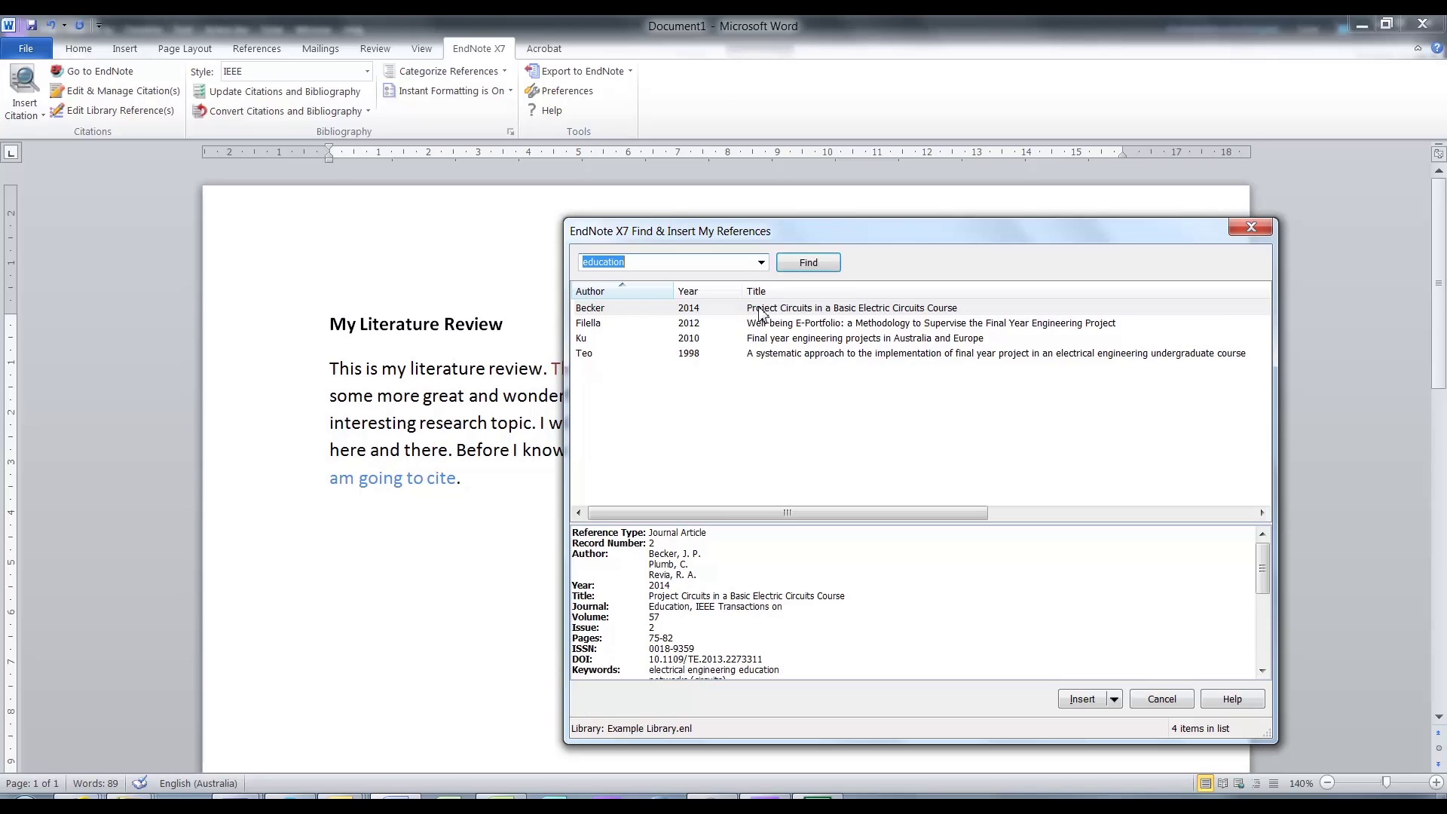
{"action": "double_click", "coordinate": [761, 309]}
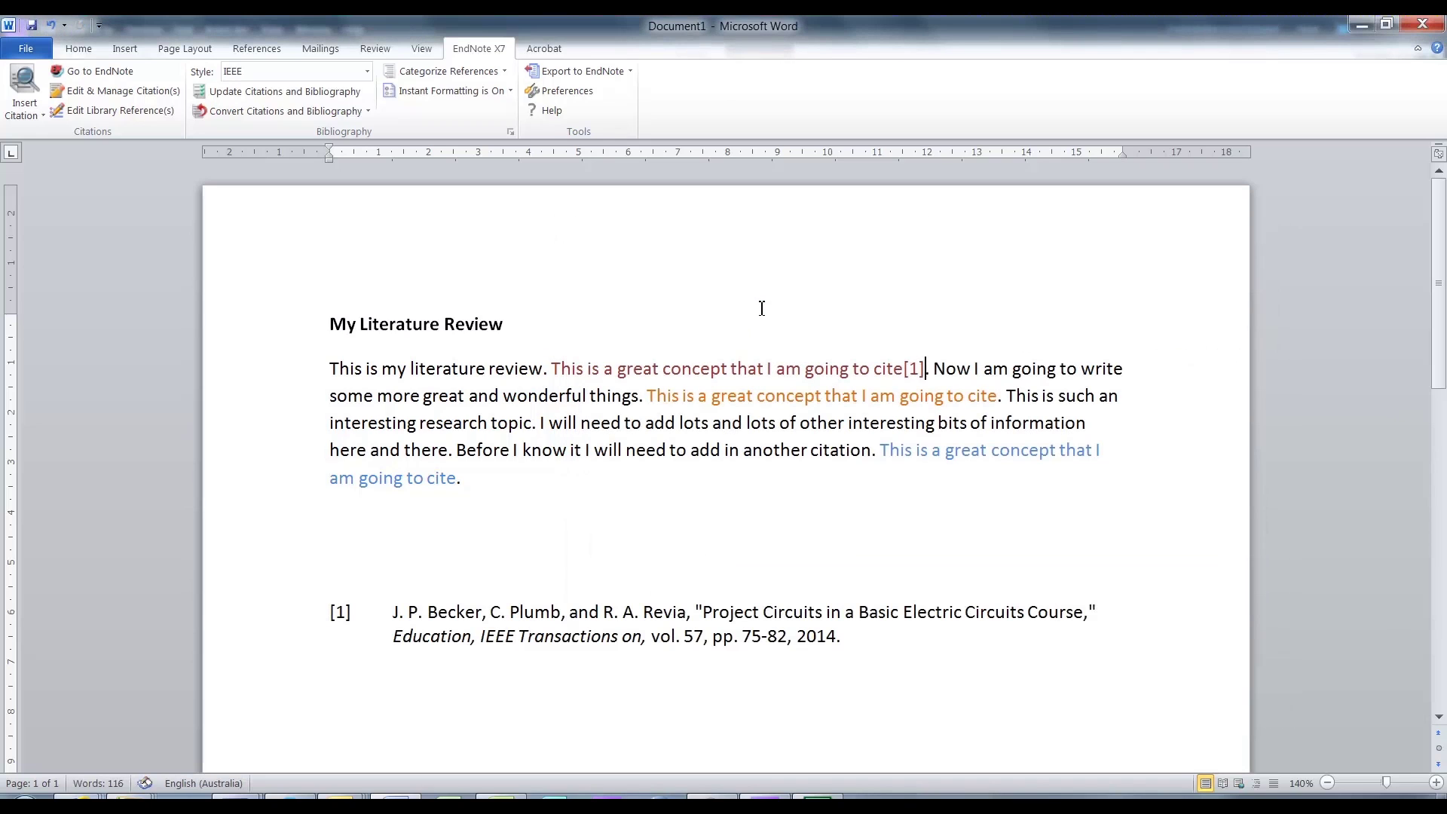
Step: Cite the 2012 E-Portfolio and 2010 projects papers [2, 3], and the 1998 paper [4]
{"action": "left_click", "coordinate": [1000, 396]}
{"action": "left_click", "coordinate": [30, 89]}
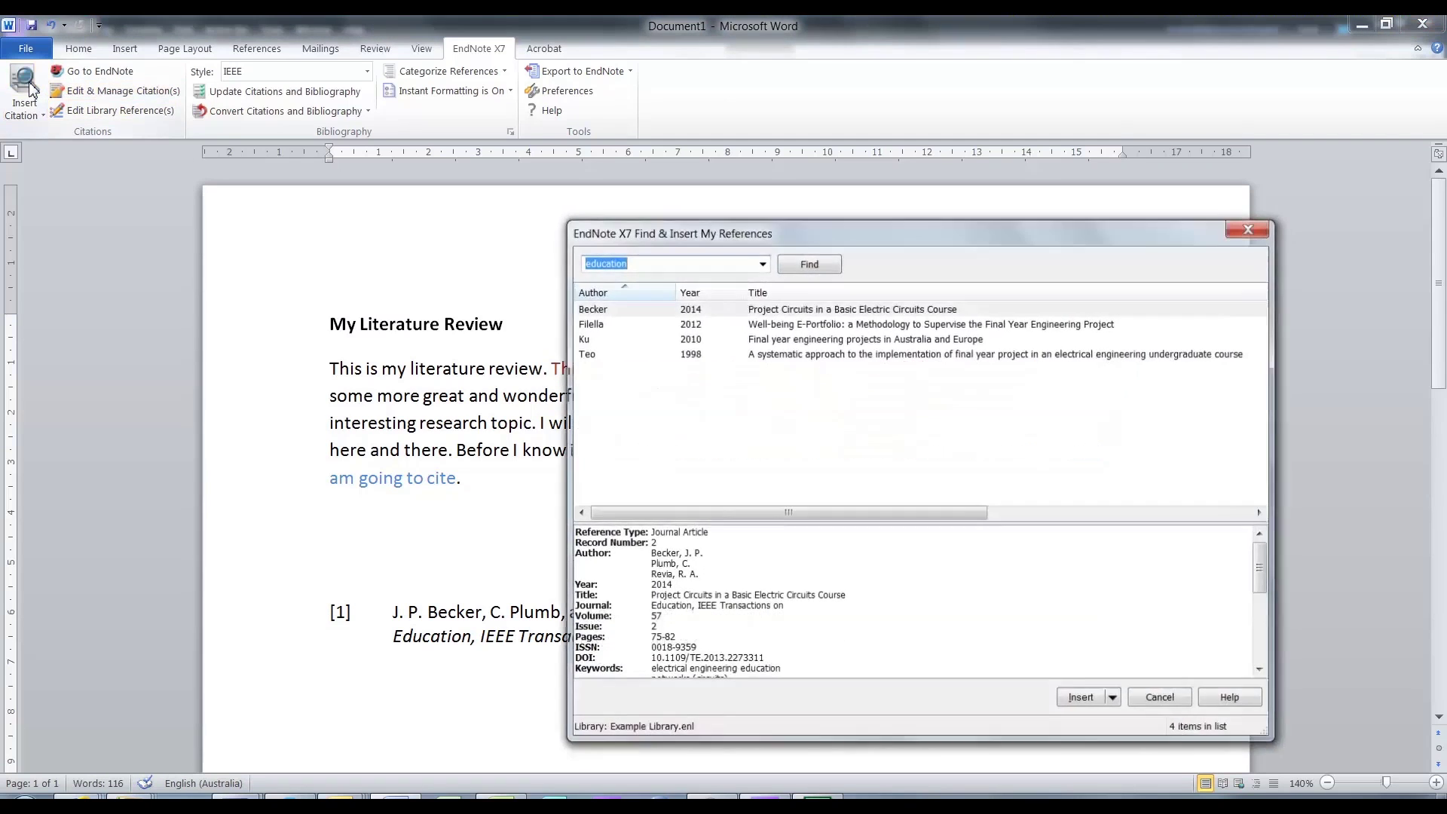
{"action": "double_click", "coordinate": [650, 324]}
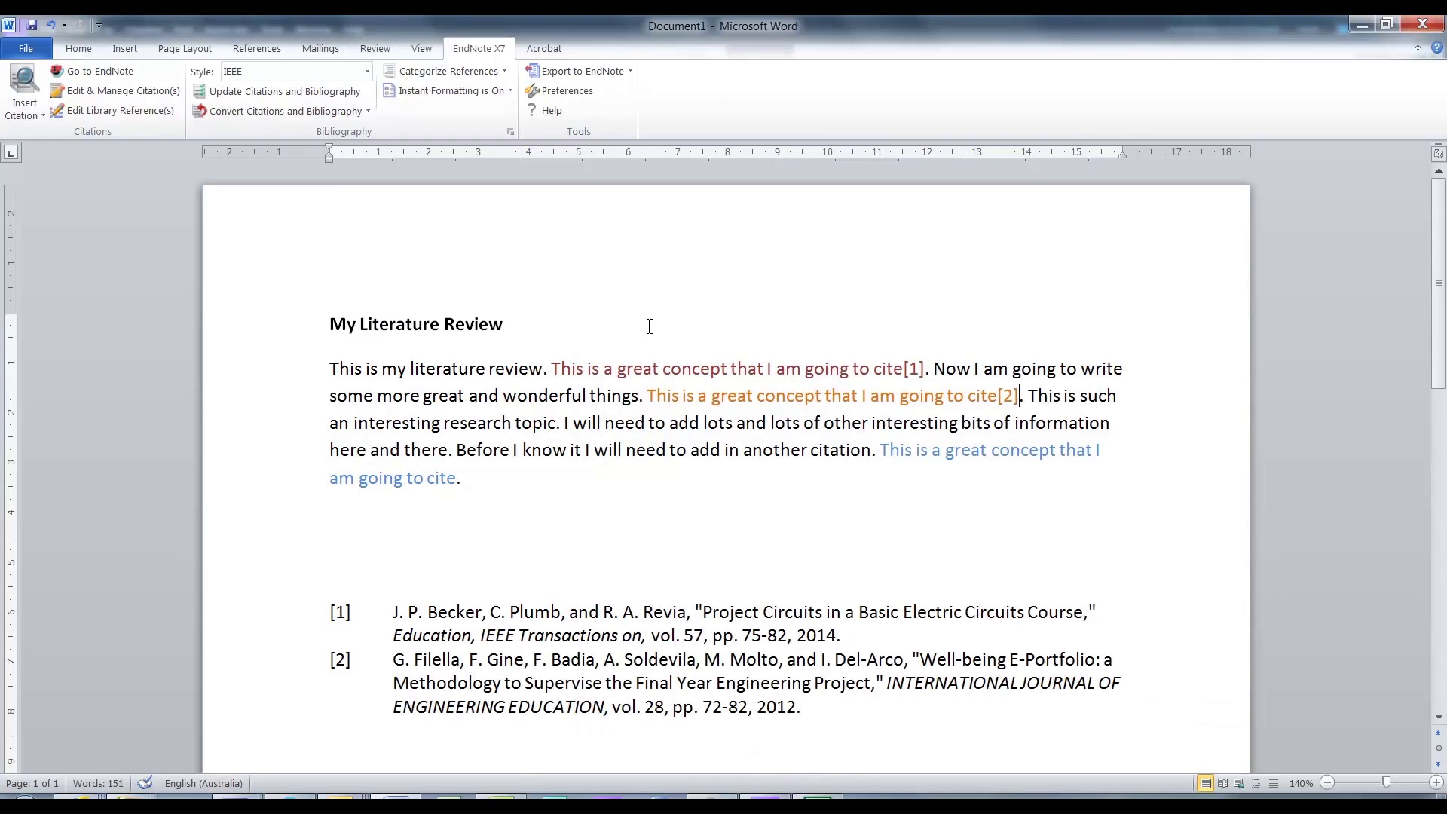
{"action": "left_click", "coordinate": [36, 84]}
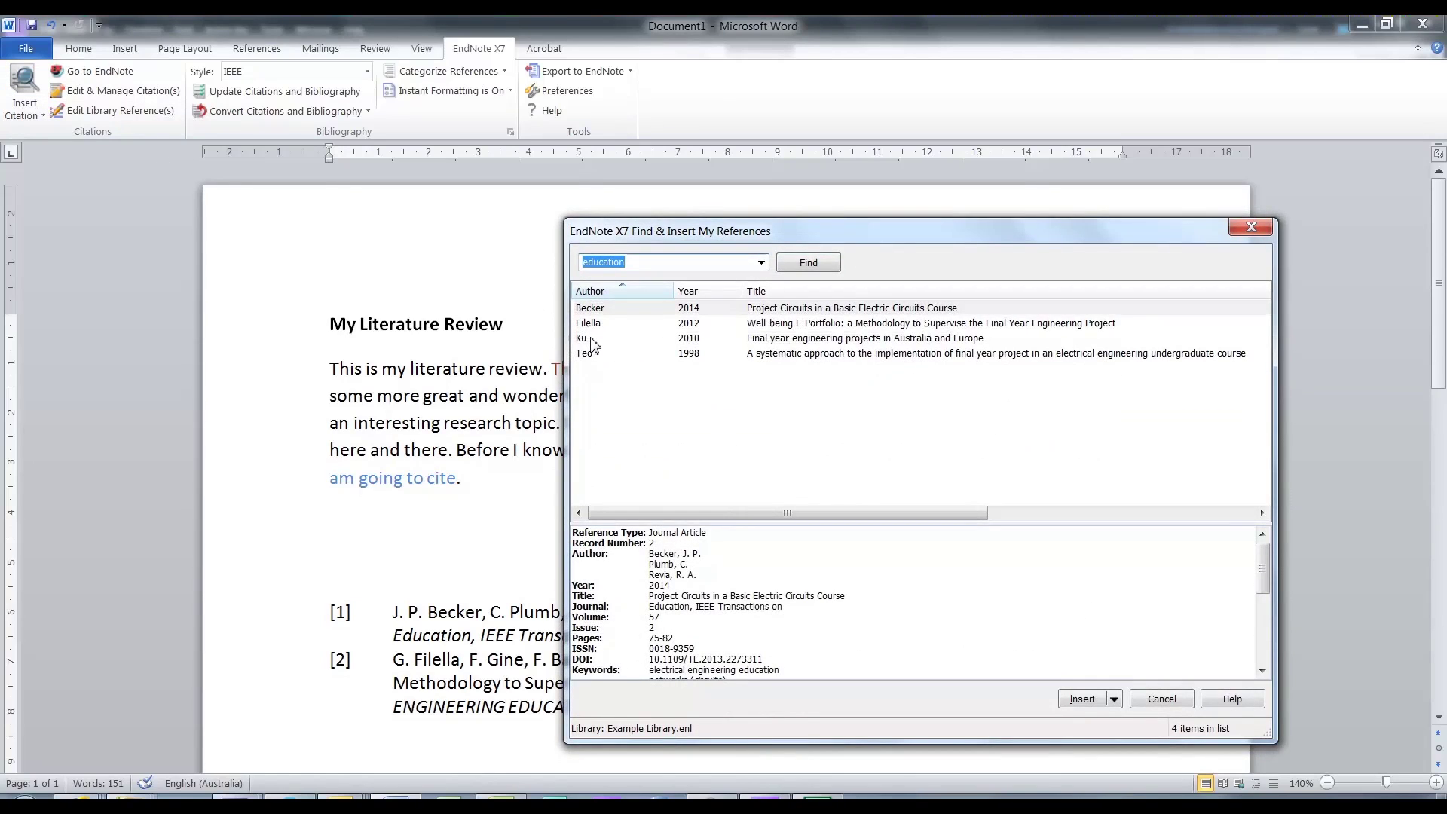
{"action": "double_click", "coordinate": [582, 339]}
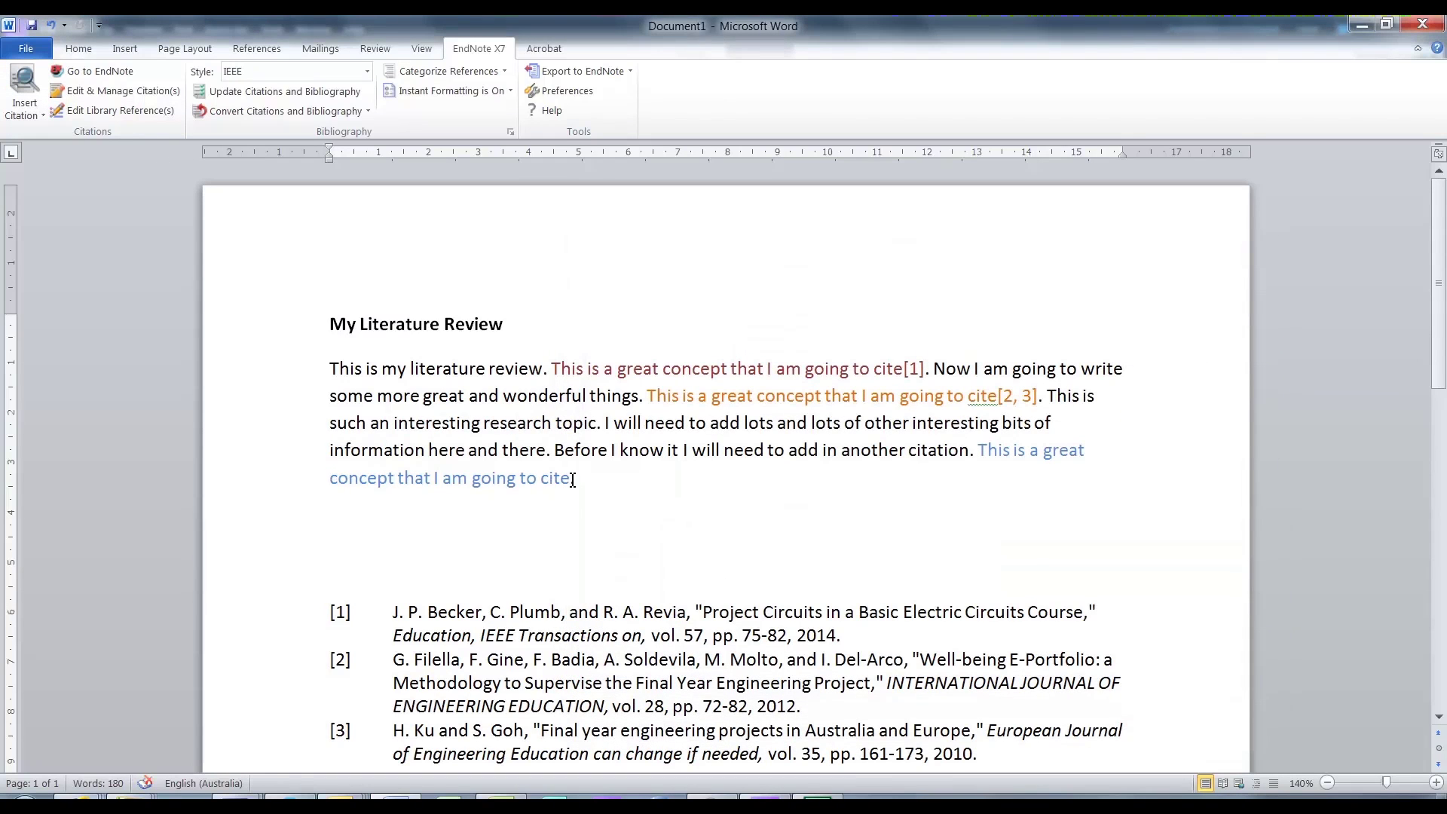
{"action": "left_click", "coordinate": [39, 85]}
{"action": "double_click", "coordinate": [764, 354]}
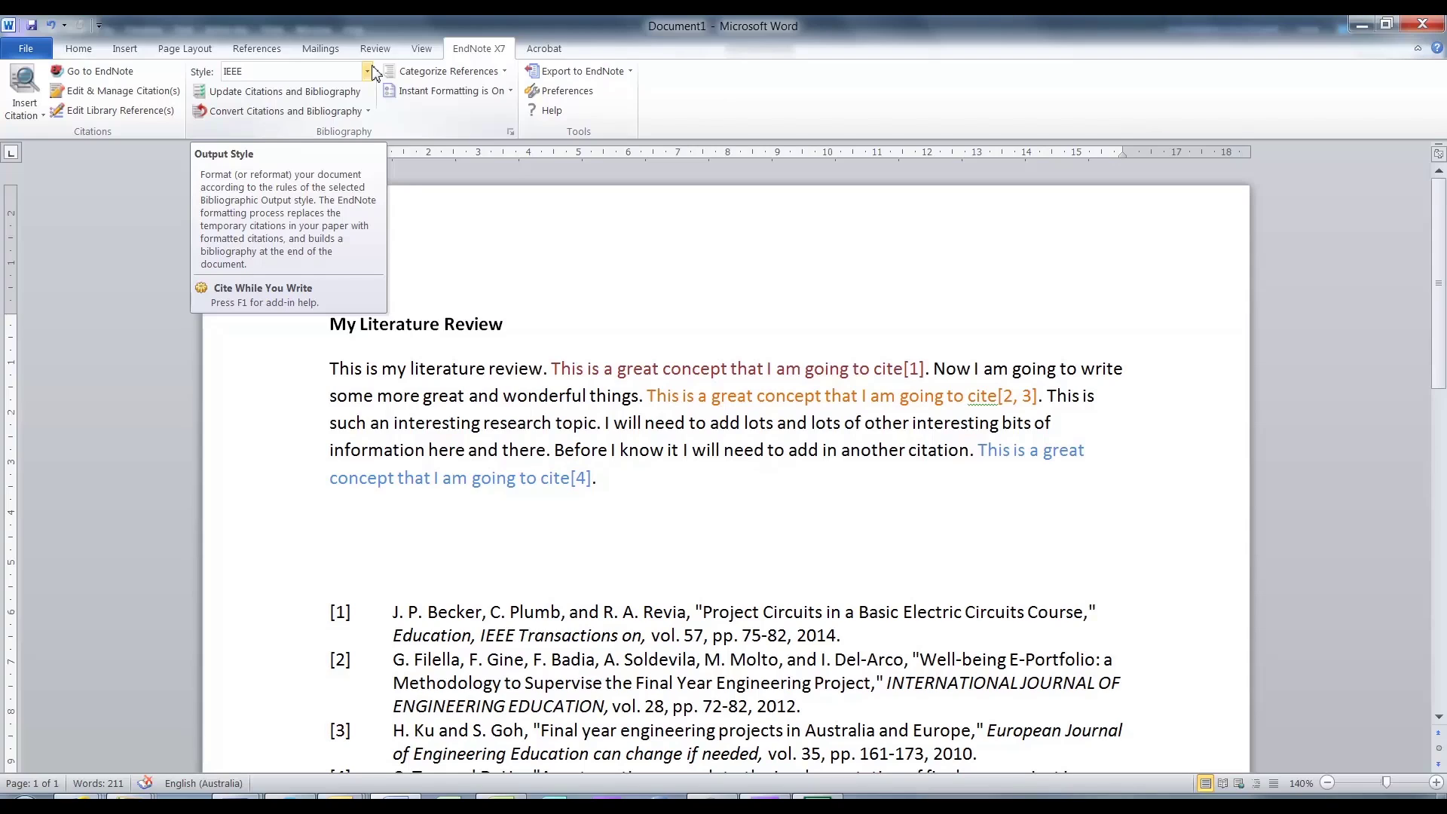
{"action": "left_click", "coordinate": [368, 71]}
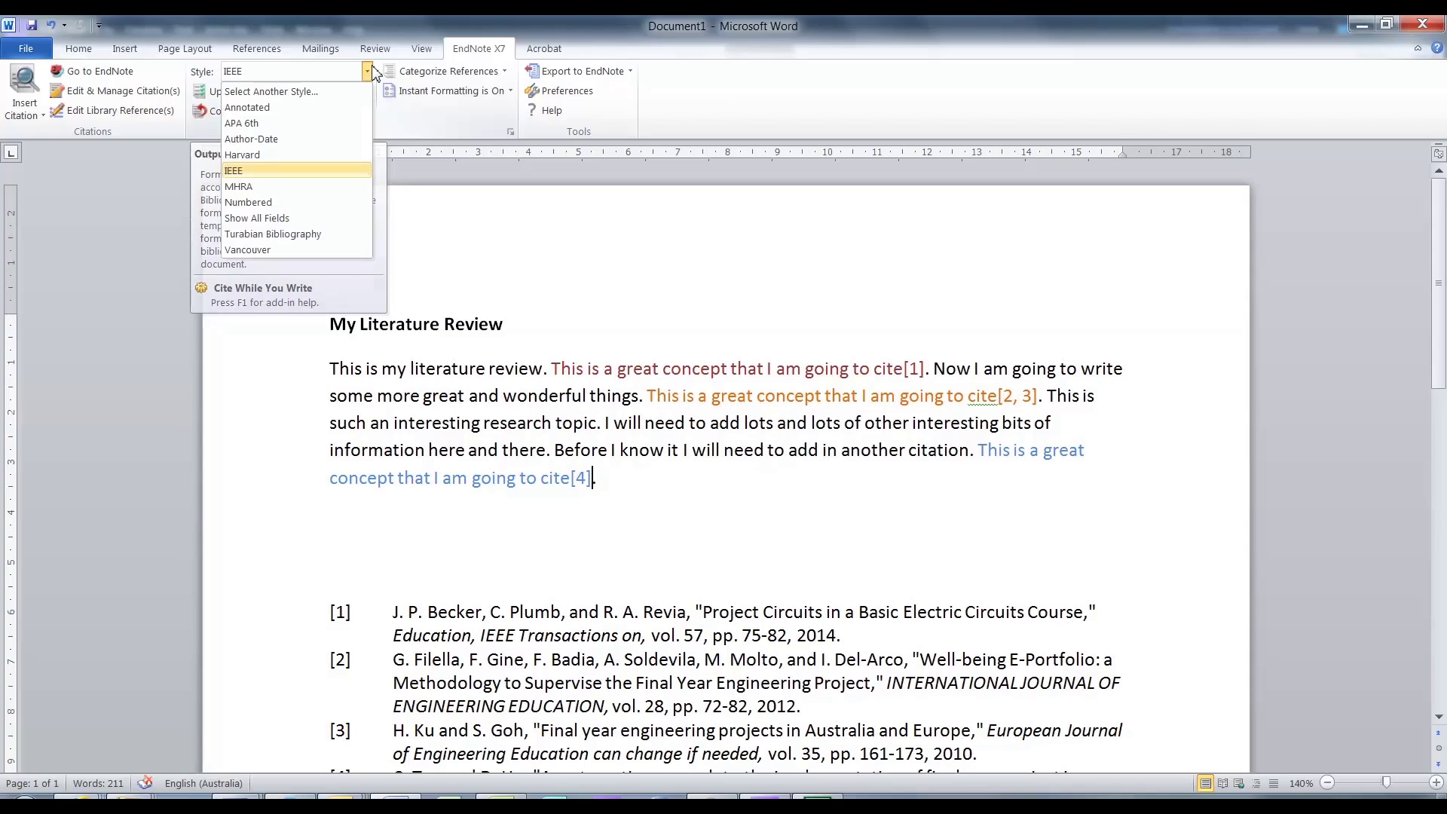
{"action": "left_click", "coordinate": [341, 156]}
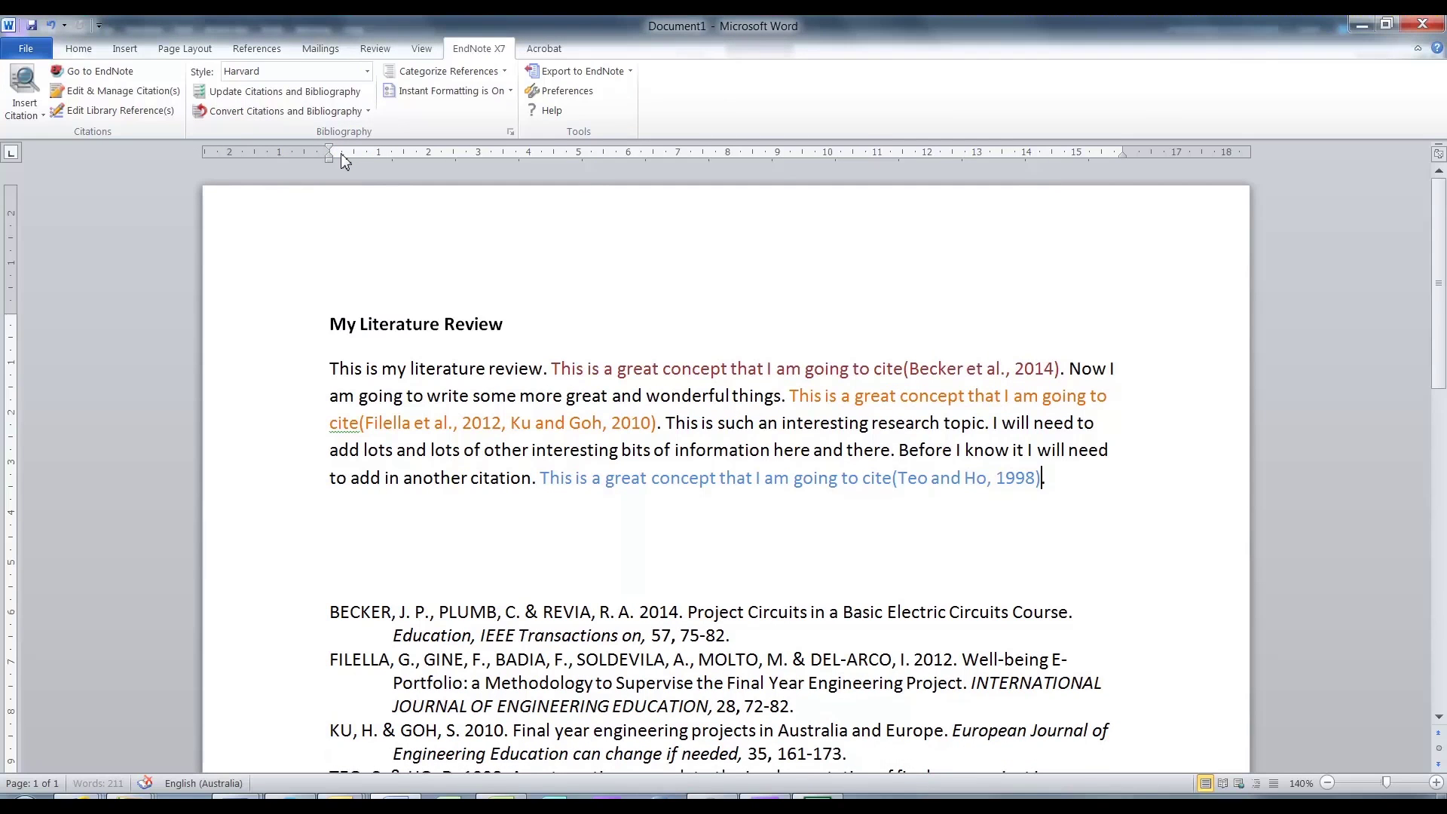
{"action": "left_click", "coordinate": [369, 73]}
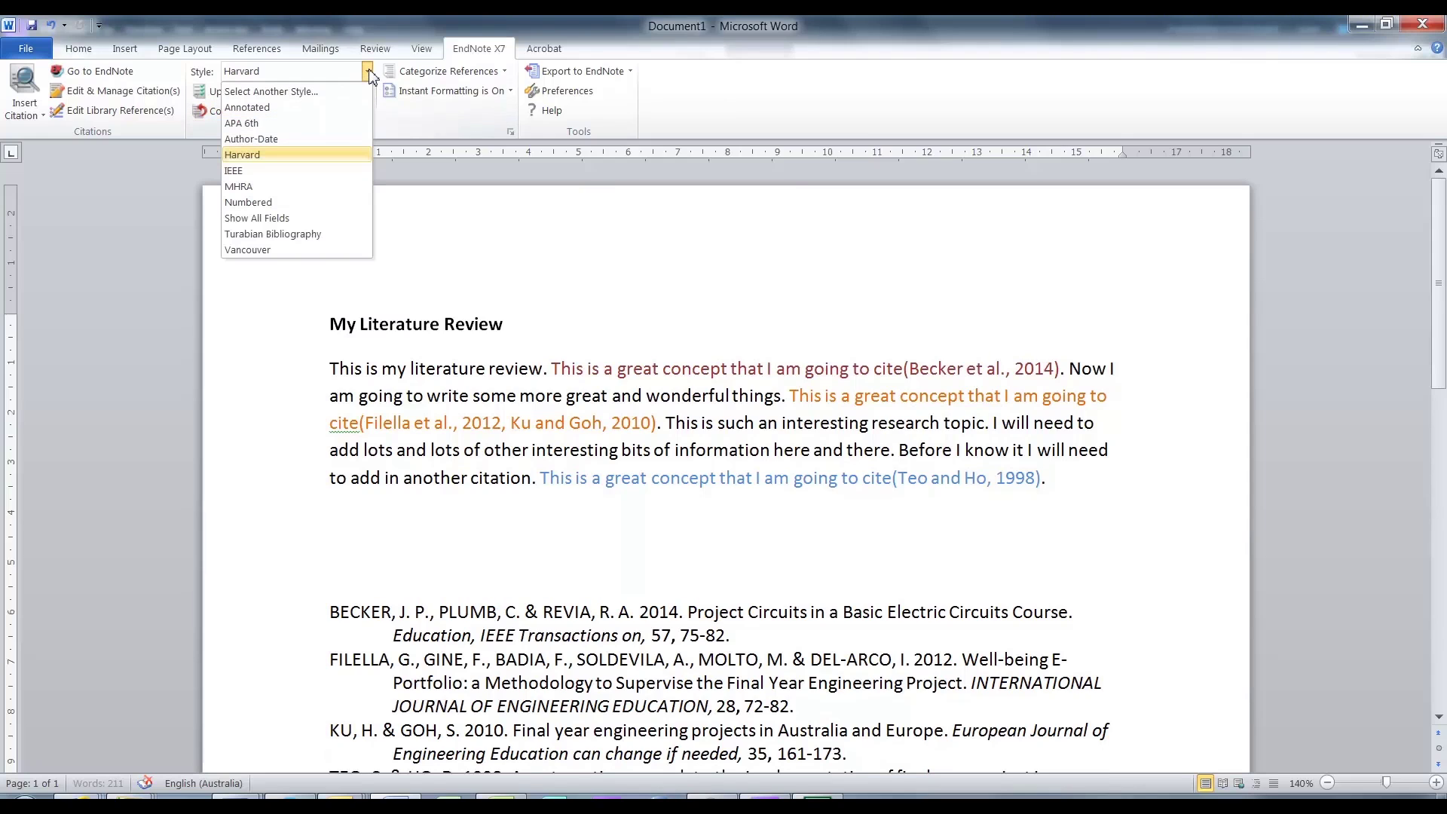
{"action": "left_click", "coordinate": [339, 170]}
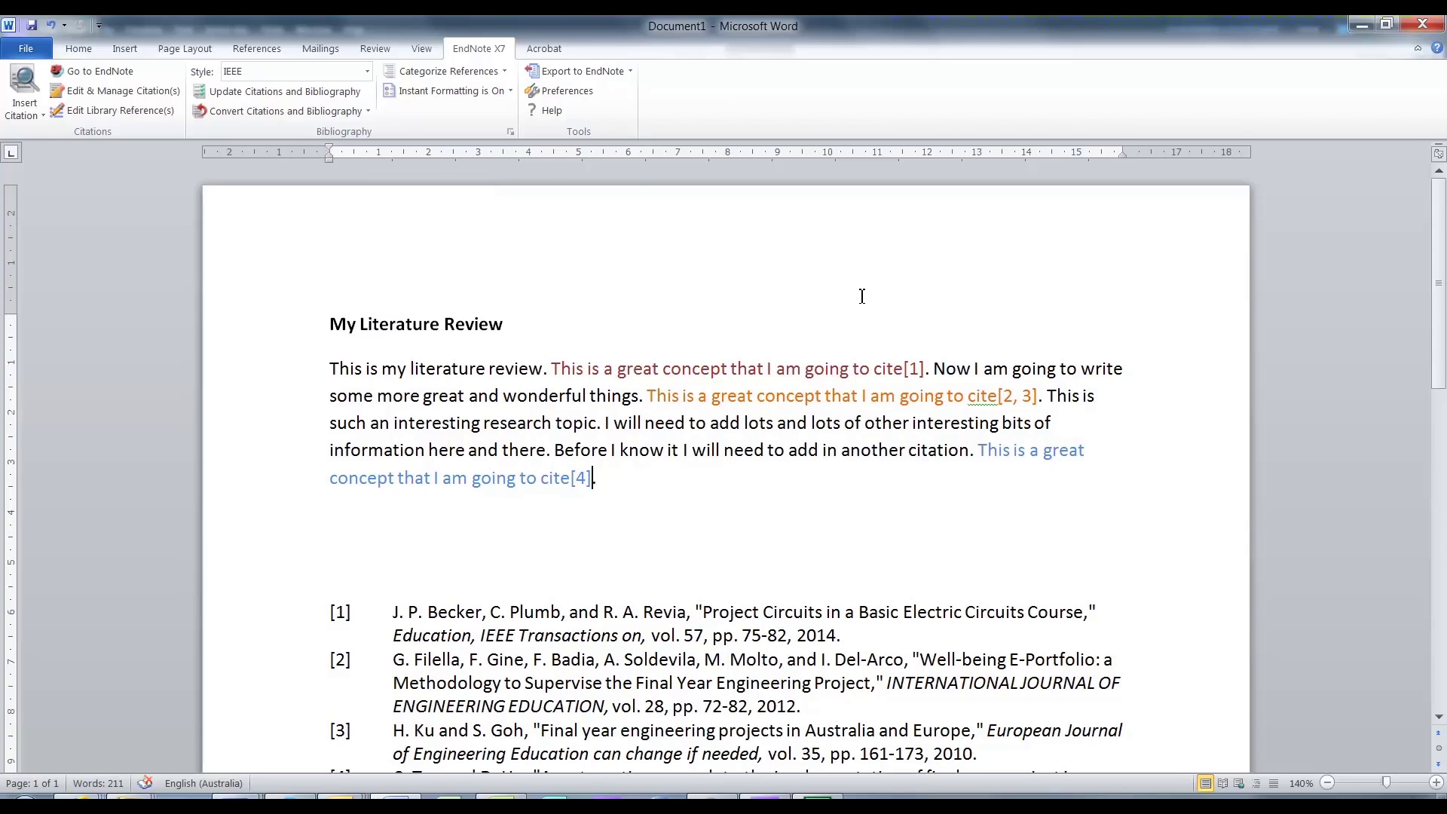
Step: Set the [1] citation to display as Author (Year), showing the lead author's name
{"action": "left_click", "coordinate": [913, 367]}
{"action": "right_click", "coordinate": [913, 368]}
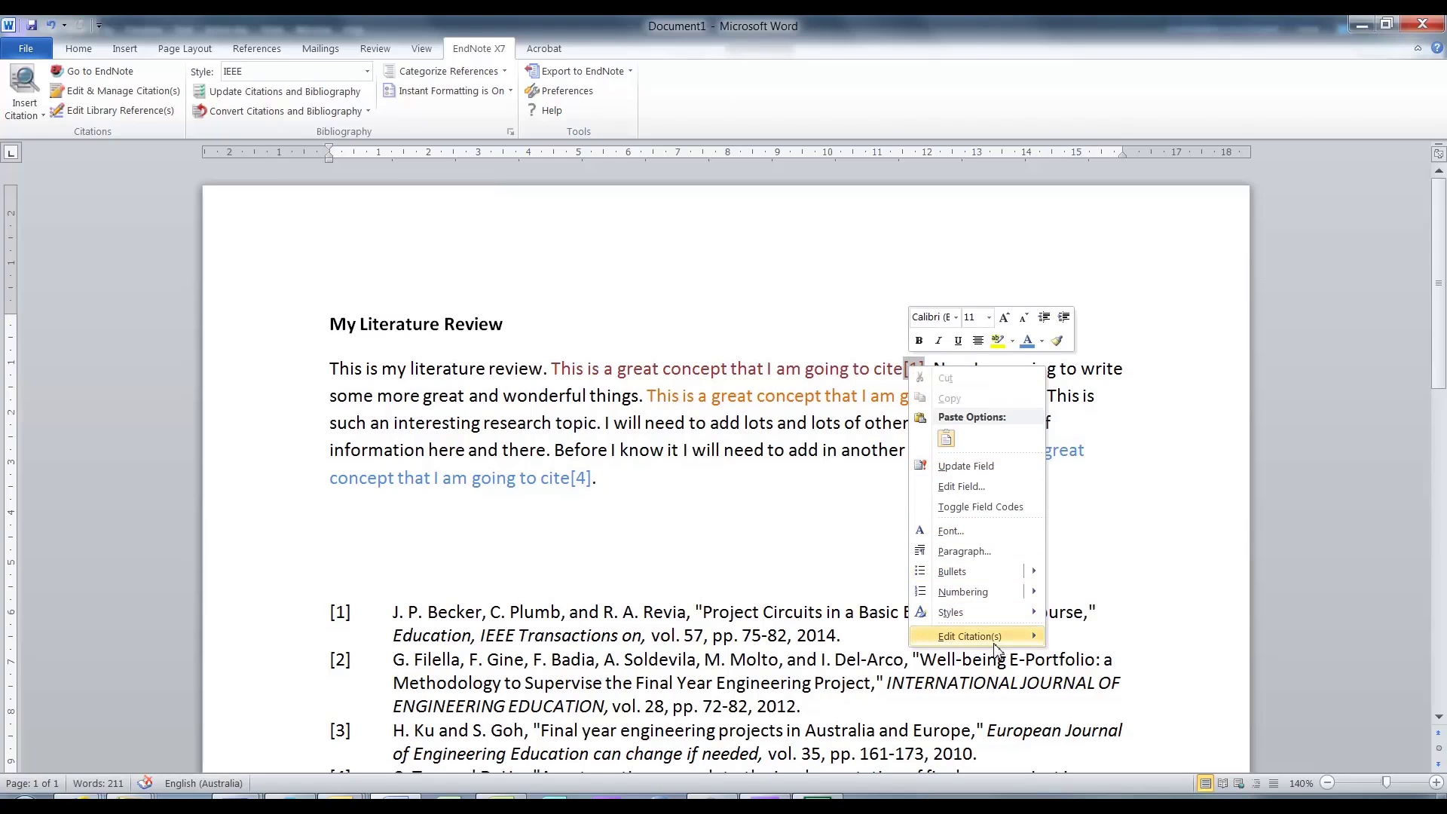
{"action": "mouse_move", "coordinate": [995, 644]}
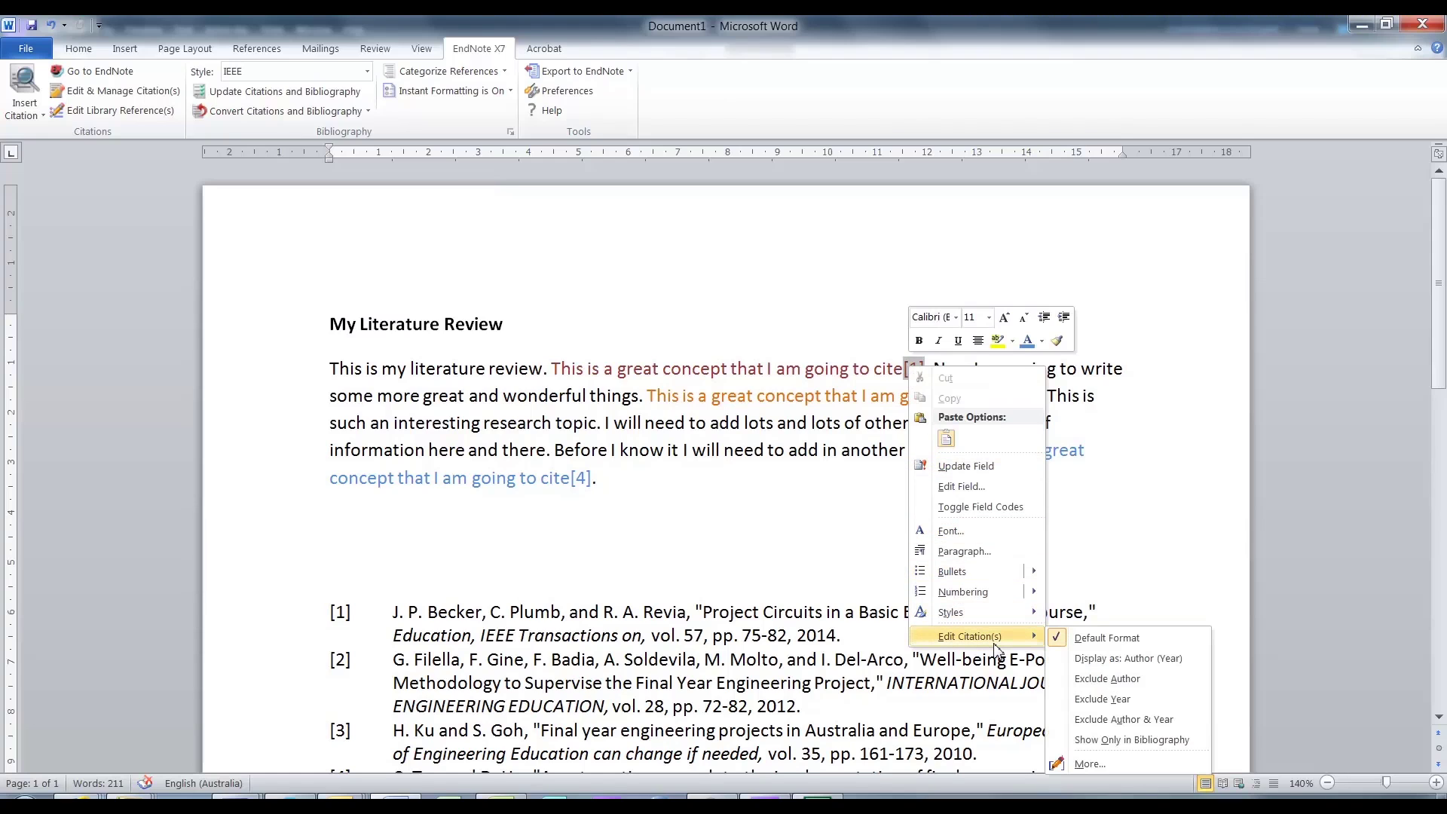
{"action": "left_click", "coordinate": [1128, 659]}
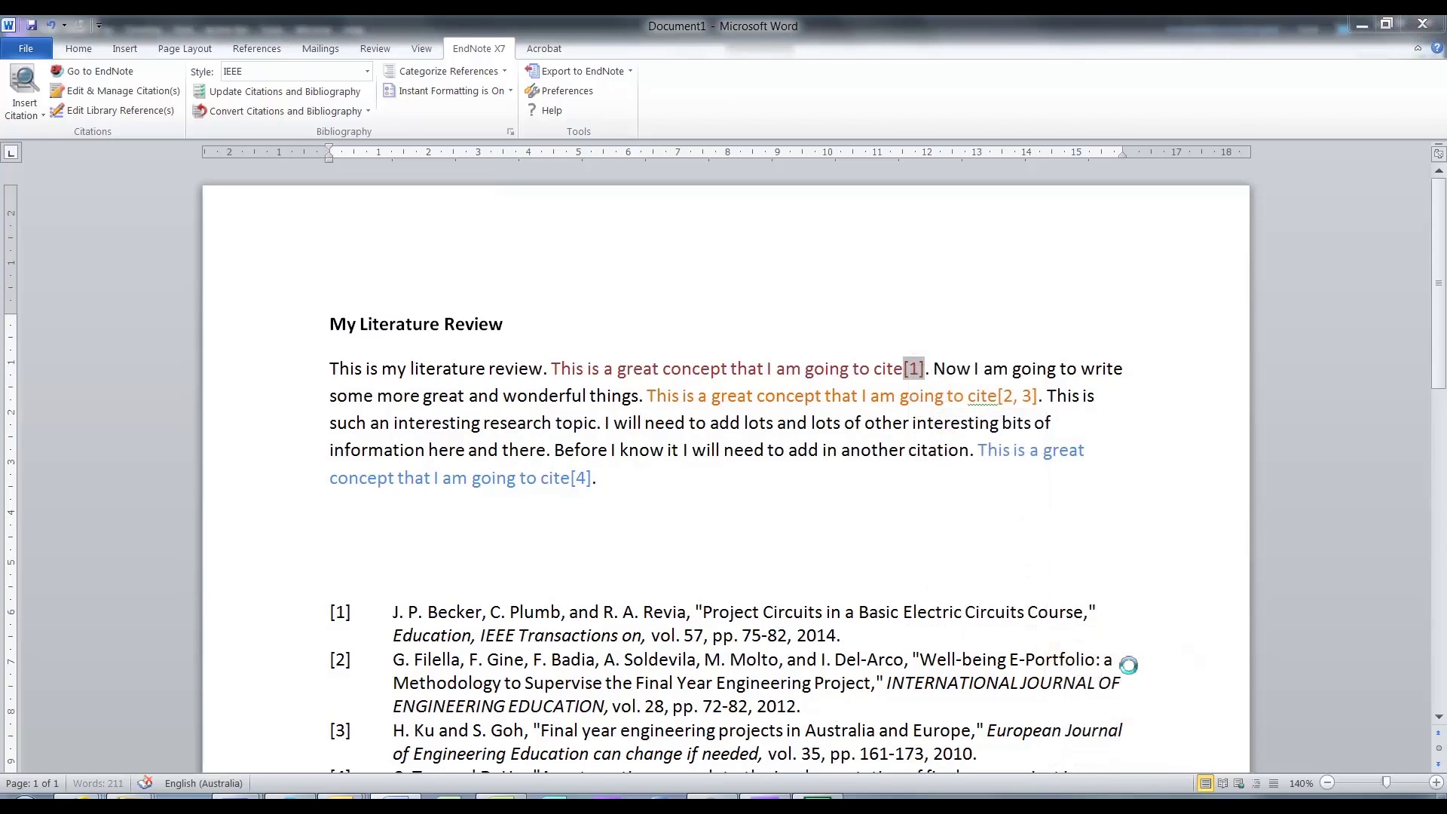